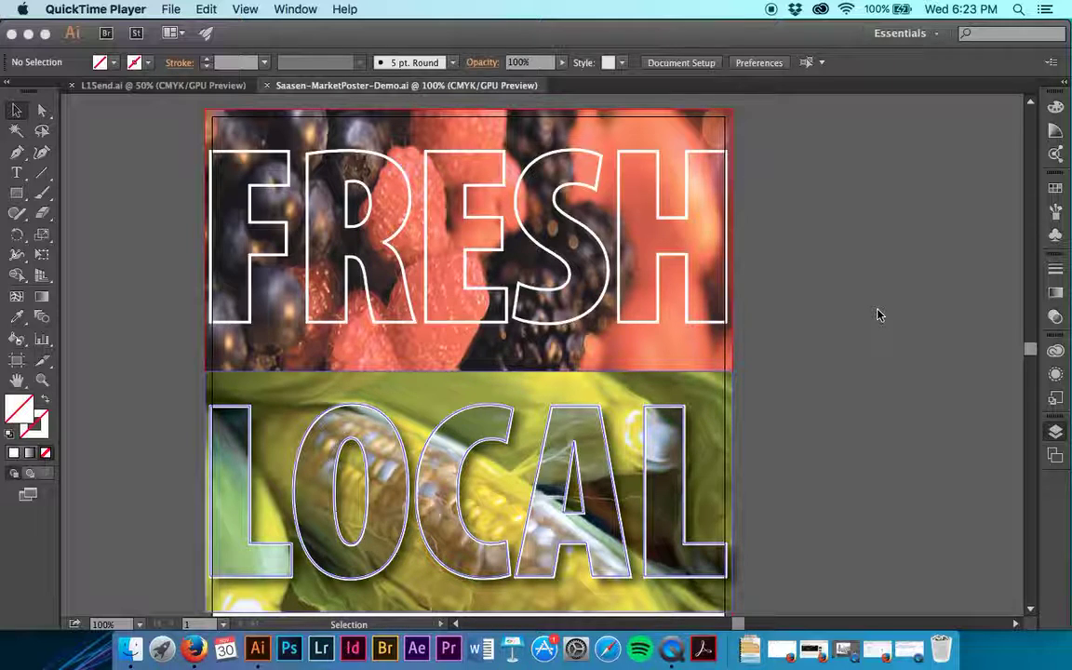
# Step: Hide and collapse the Berries/Corn layer, and make the Woman layer active and visible
pyautogui.click(940, 390)
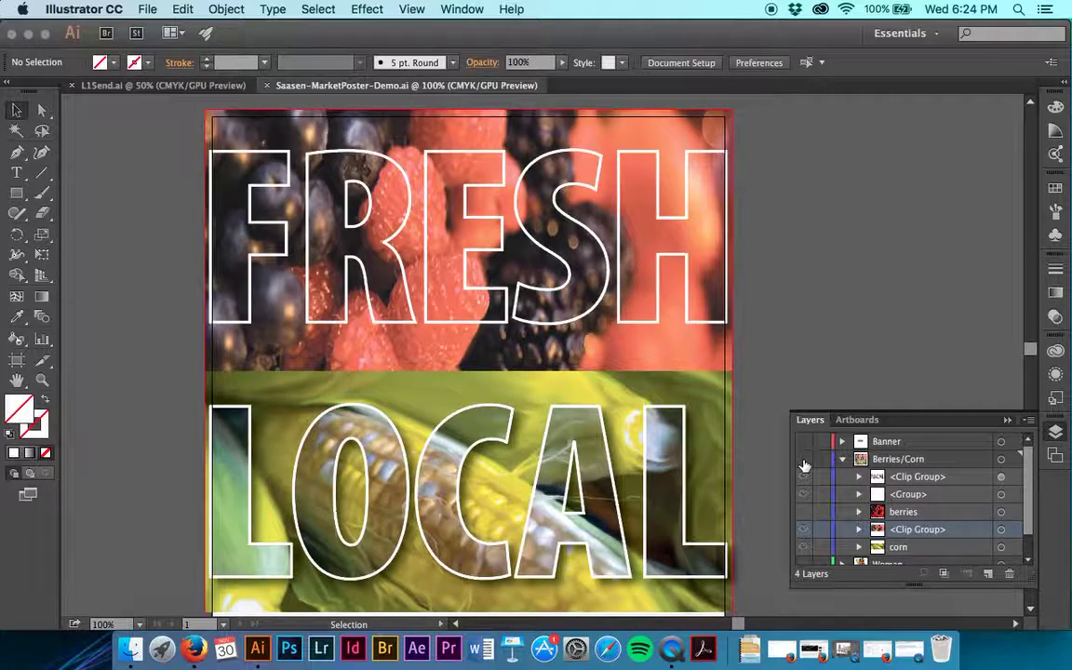
pyautogui.click(803, 460)
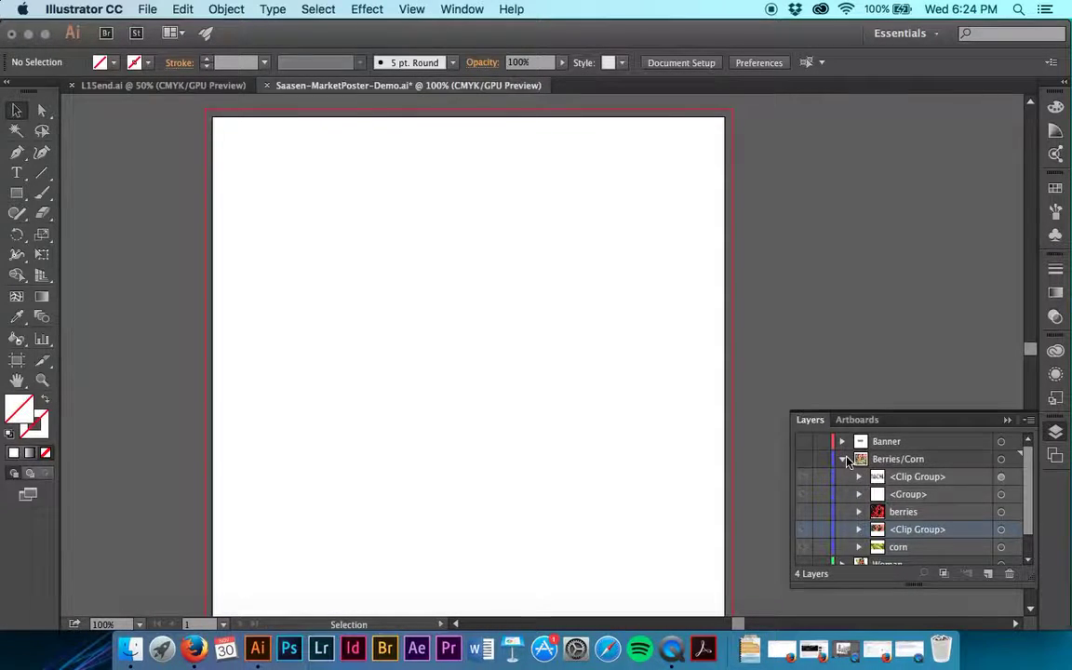
pyautogui.click(842, 458)
pyautogui.click(903, 477)
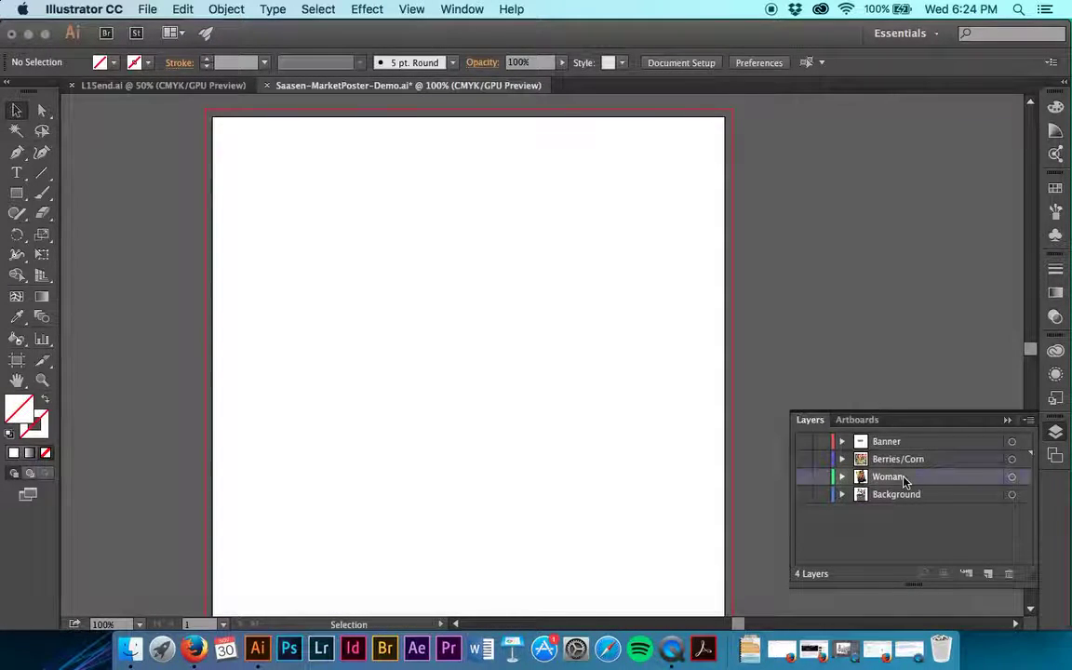
pyautogui.click(802, 478)
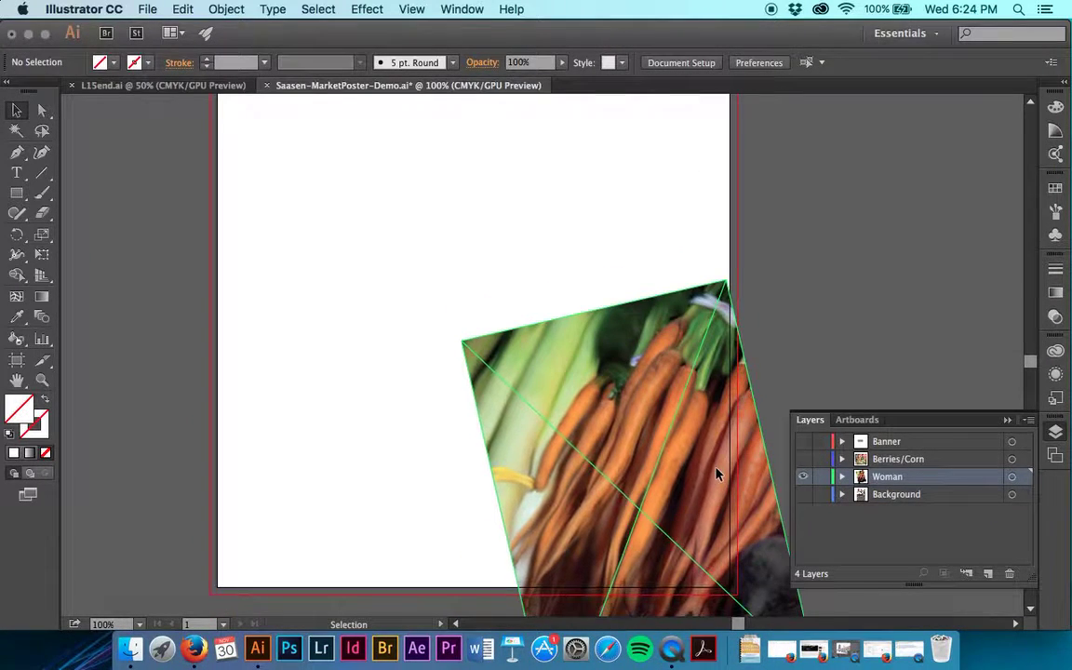
# Step: Send the rotated carrots image to the back of the Woman layer so the circle lies above it
pyautogui.scroll(-3, 716, 474)
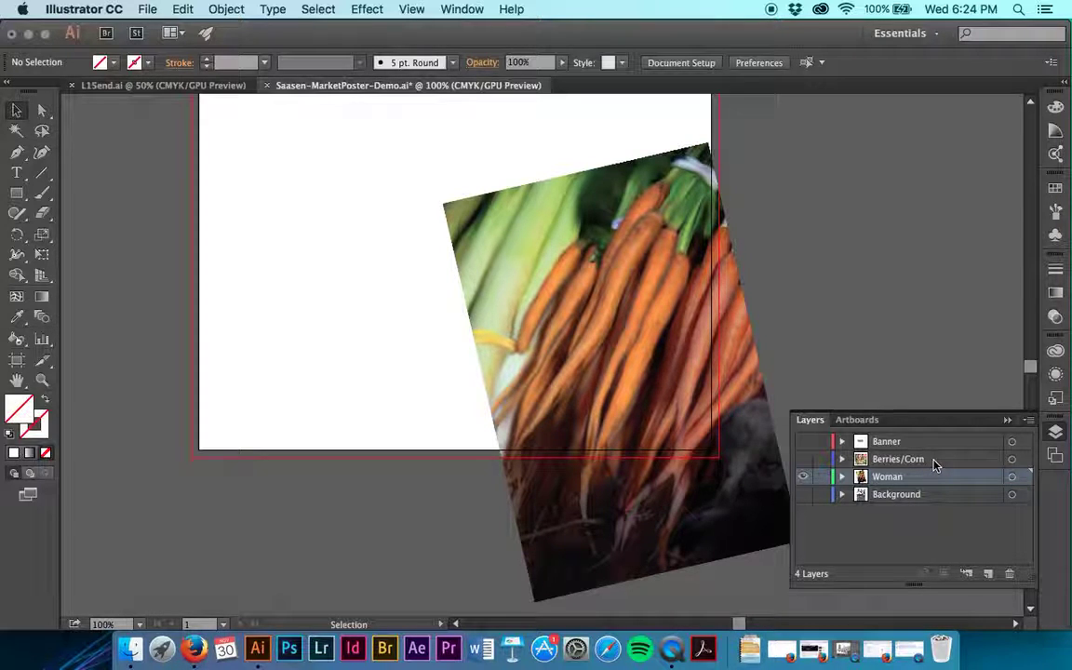
pyautogui.click(718, 521)
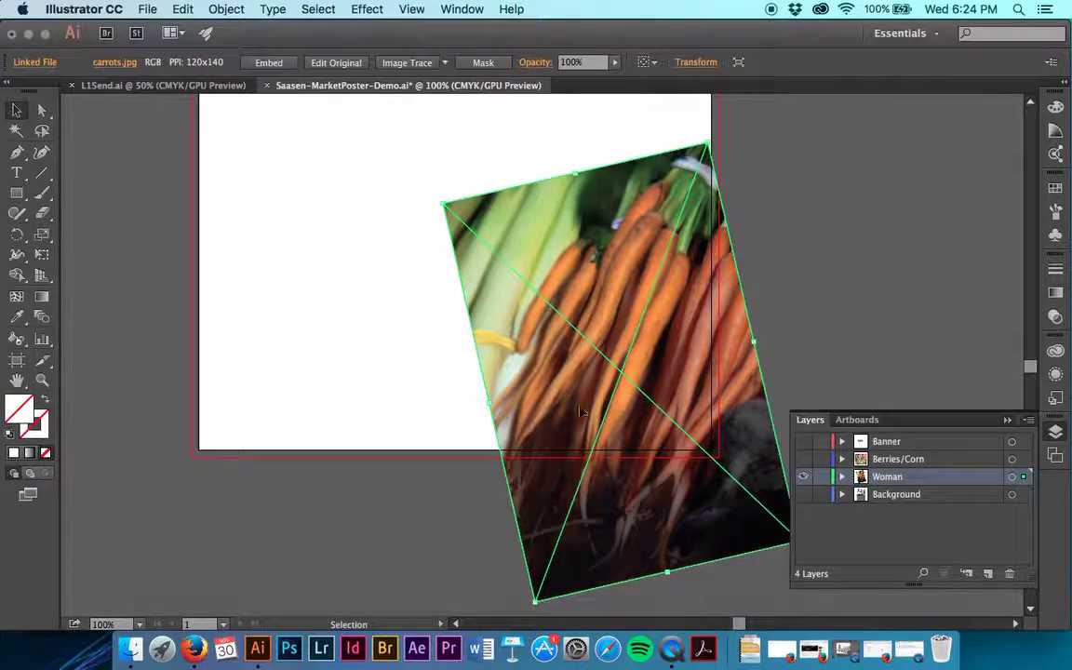
pyautogui.click(223, 8)
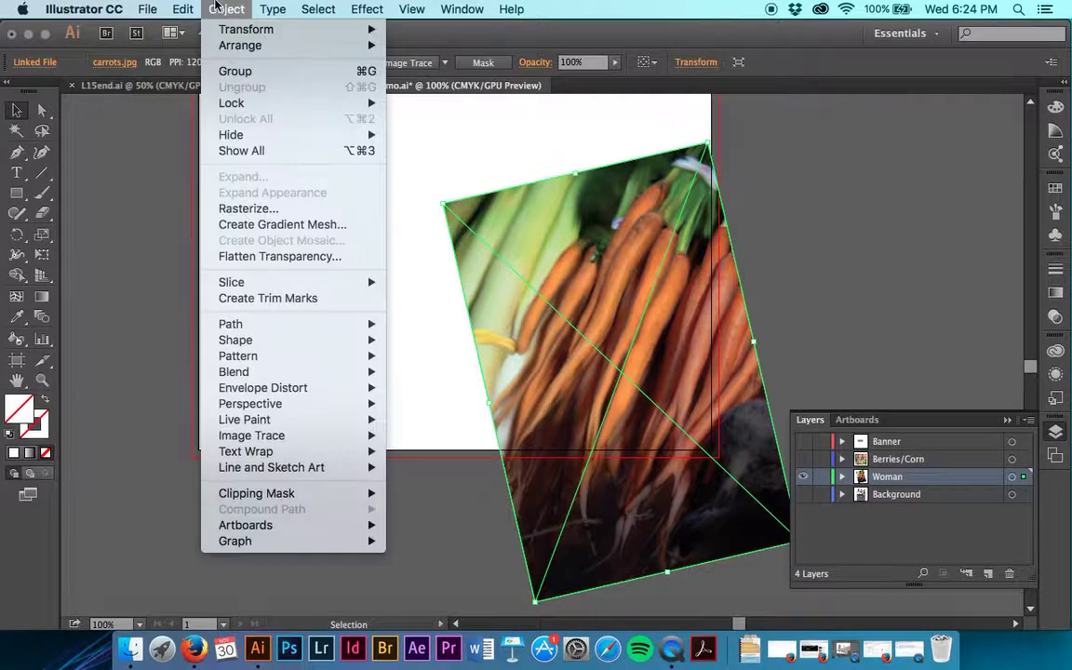
pyautogui.moveTo(240, 46)
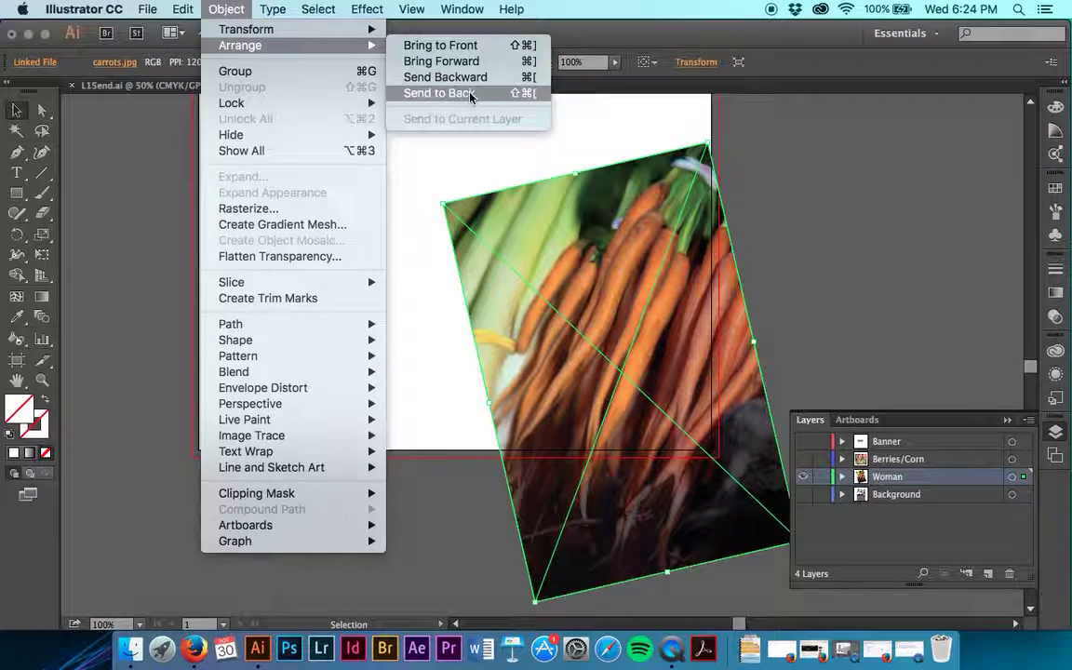
pyautogui.click(428, 92)
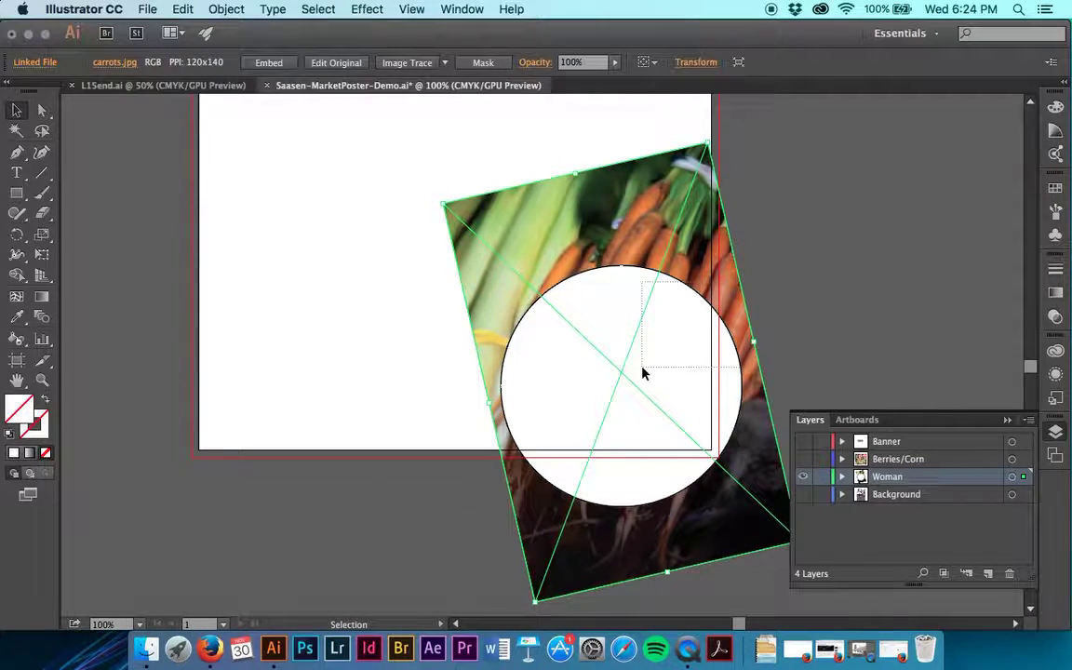
# Step: Make a clipping mask from the white circle and the carrots image, and deselect the result
pyautogui.keyDown('shift'); pyautogui.click(613, 385); pyautogui.keyUp('shift')
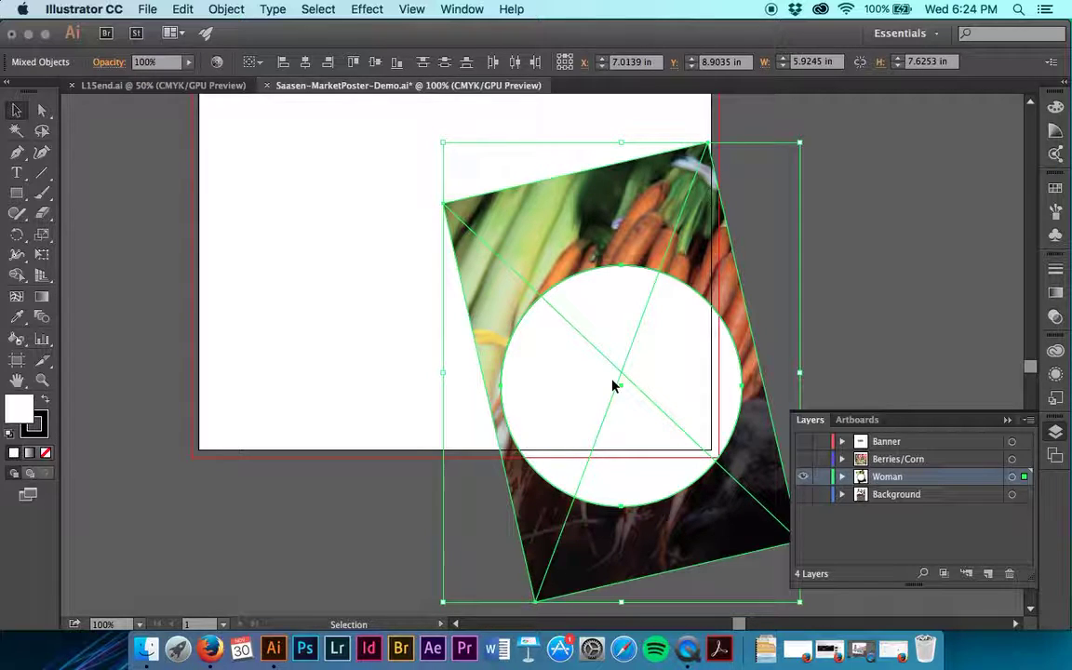
pyautogui.click(228, 8)
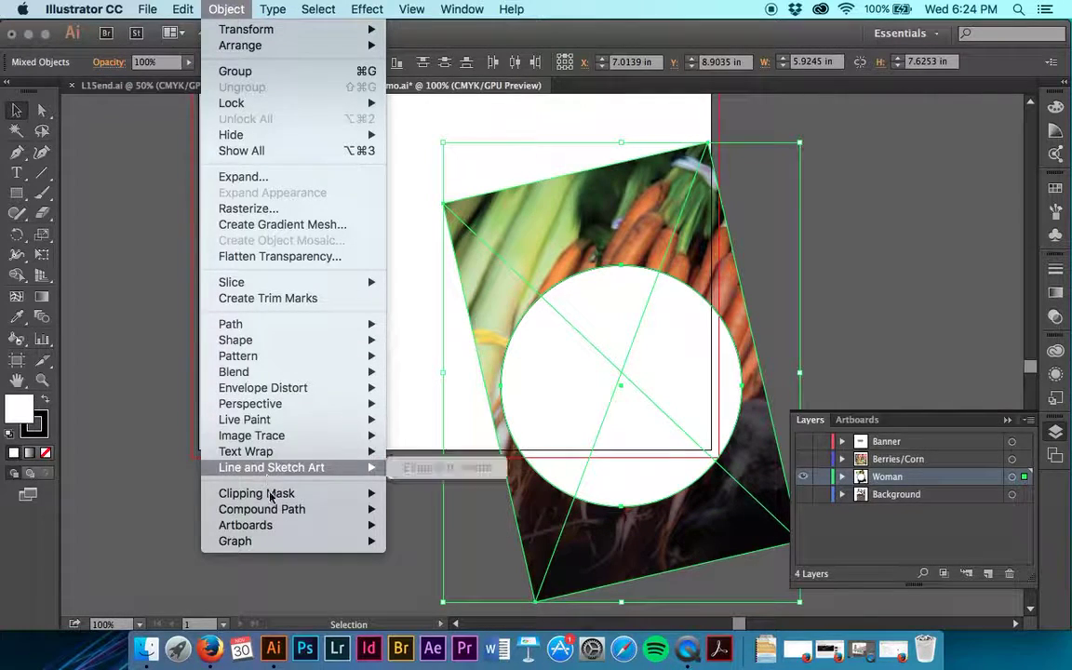
pyautogui.moveTo(377, 494)
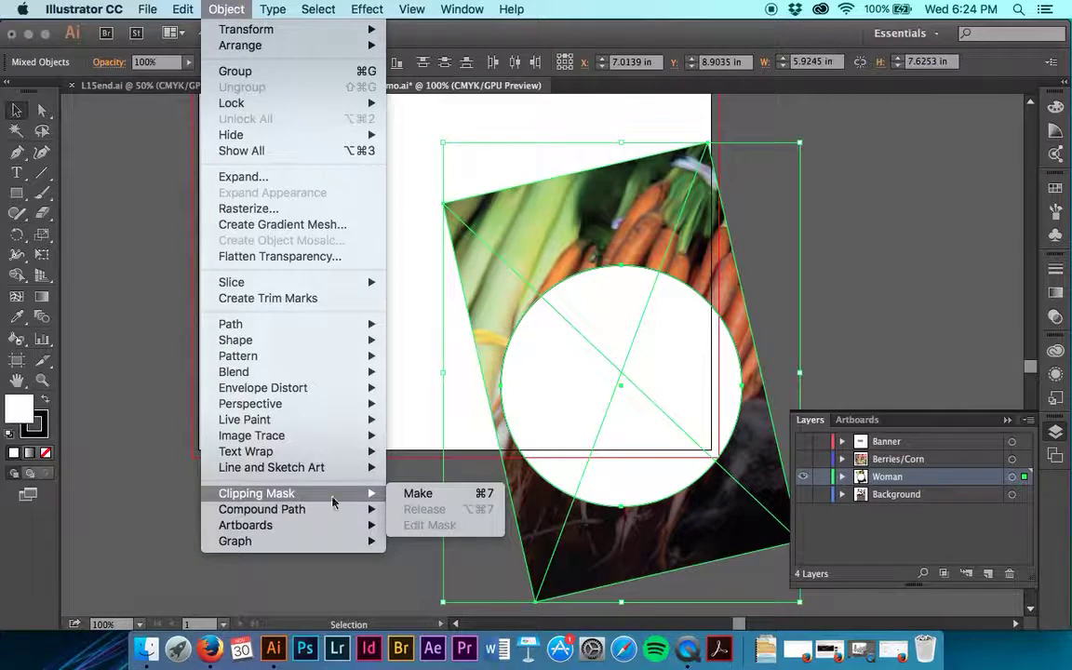
pyautogui.click(443, 497)
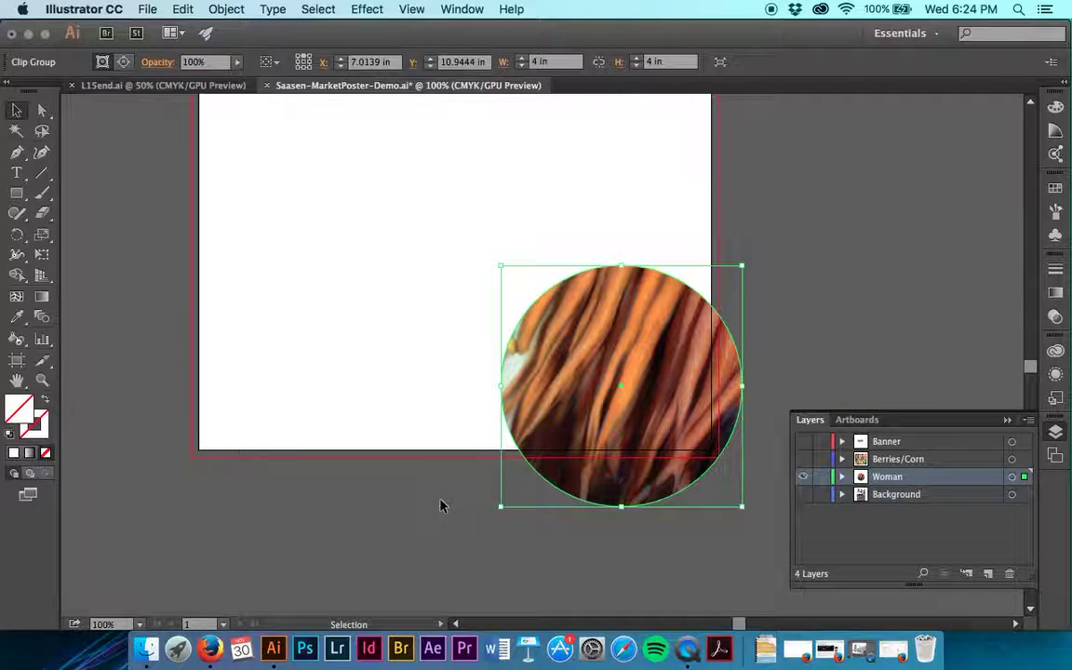
pyautogui.click(780, 332)
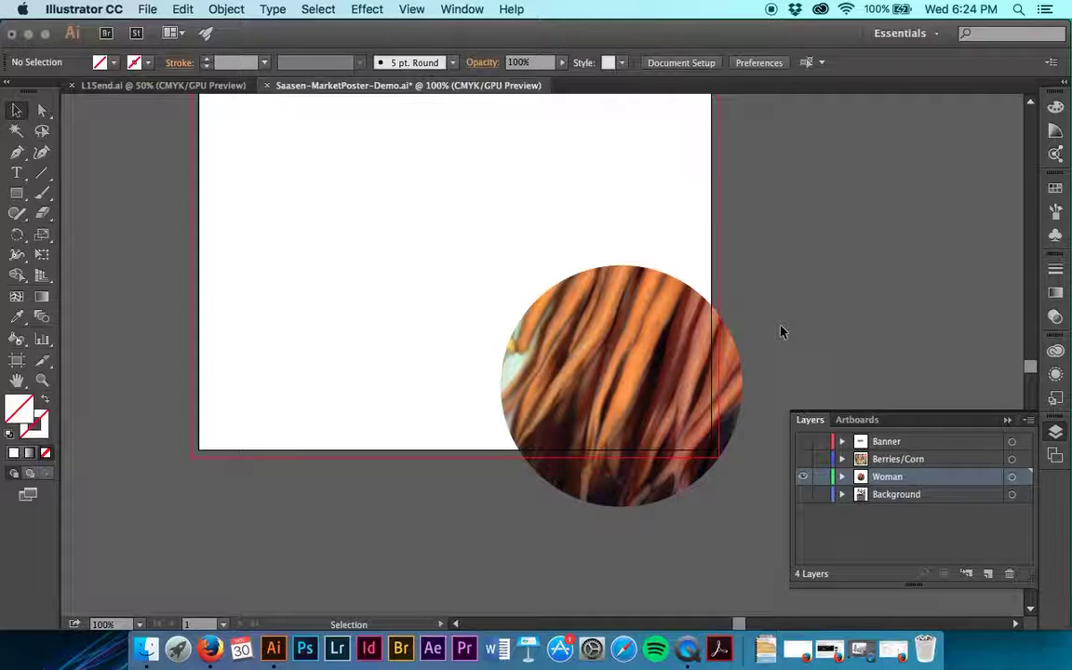
# Step: Edit the contents of the circular clip group, moving the carrots image slightly upward inside the mask
pyautogui.click(596, 339)
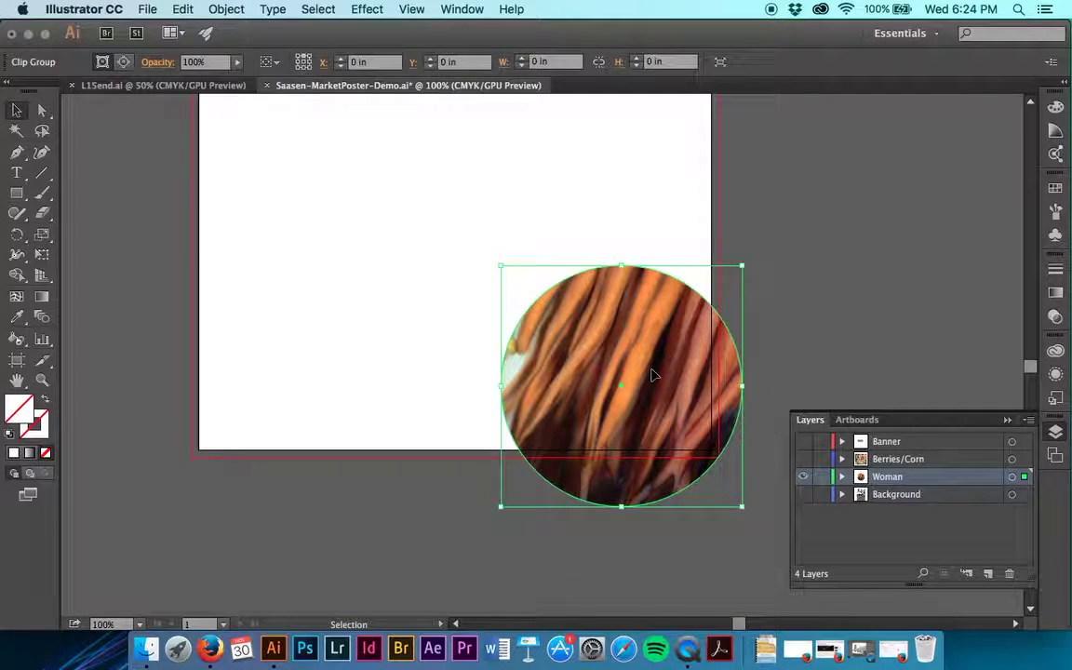
pyautogui.click(119, 62)
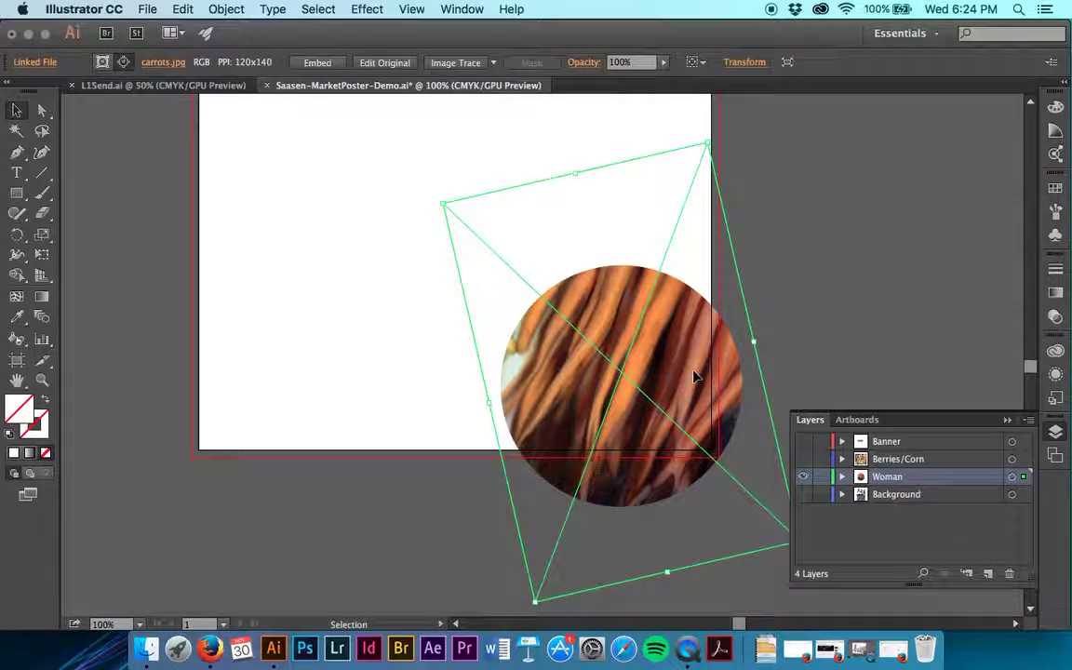
pyautogui.moveTo(694, 376); pyautogui.dragTo(684, 337)
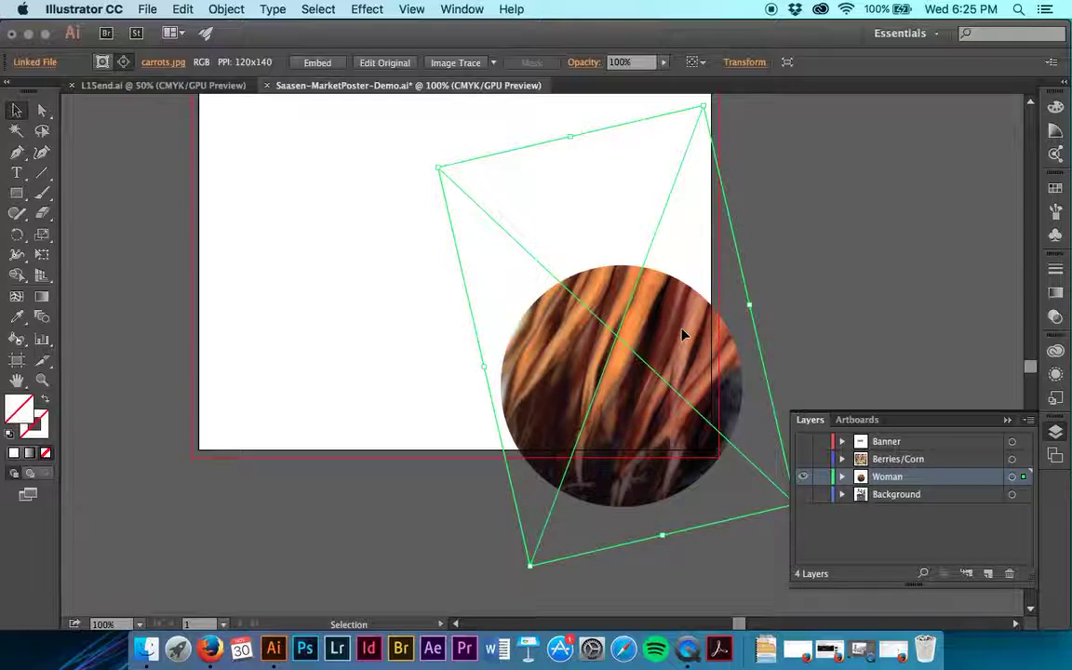
pyautogui.click(790, 252)
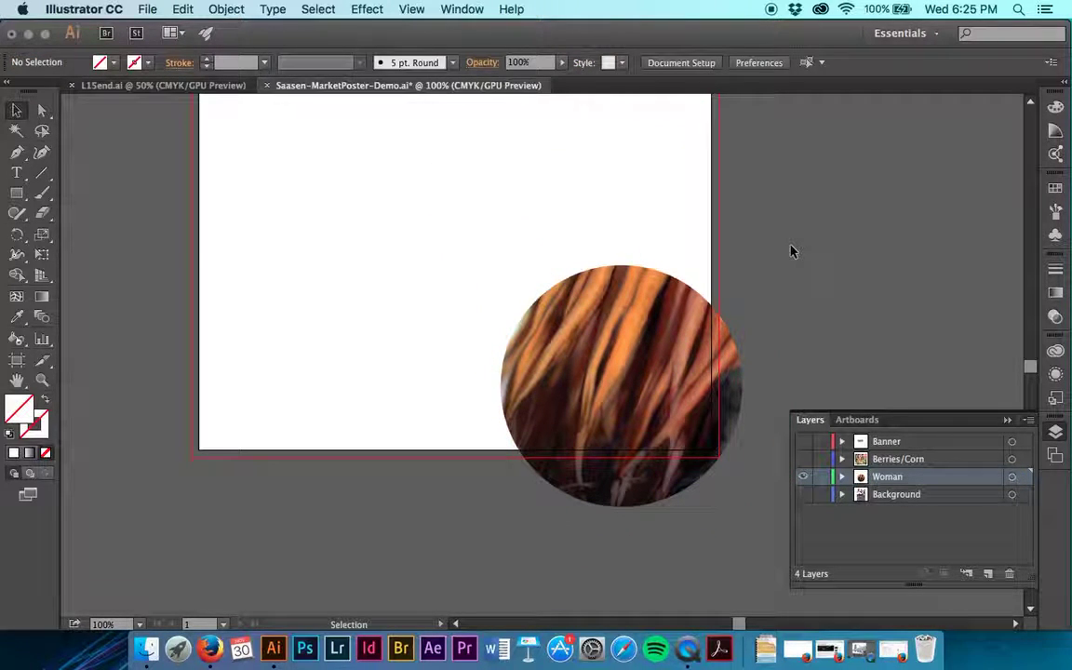
# Step: Hide the Woman layer and show the Berries/Corn layer with the FRESH and LOCAL artwork
pyautogui.click(804, 476)
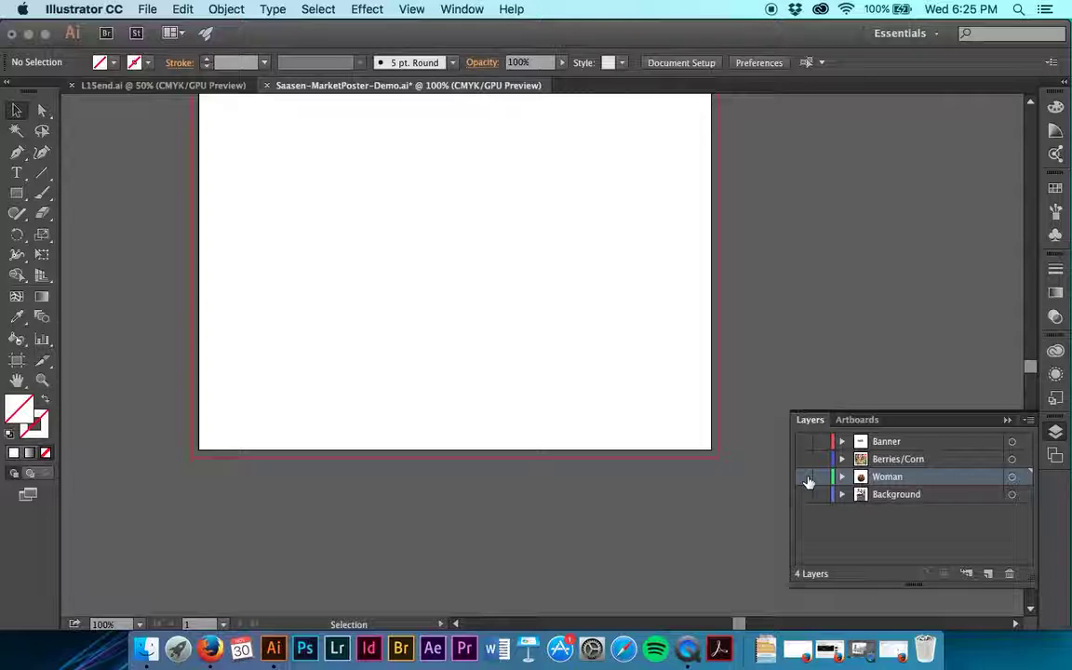
pyautogui.click(931, 461)
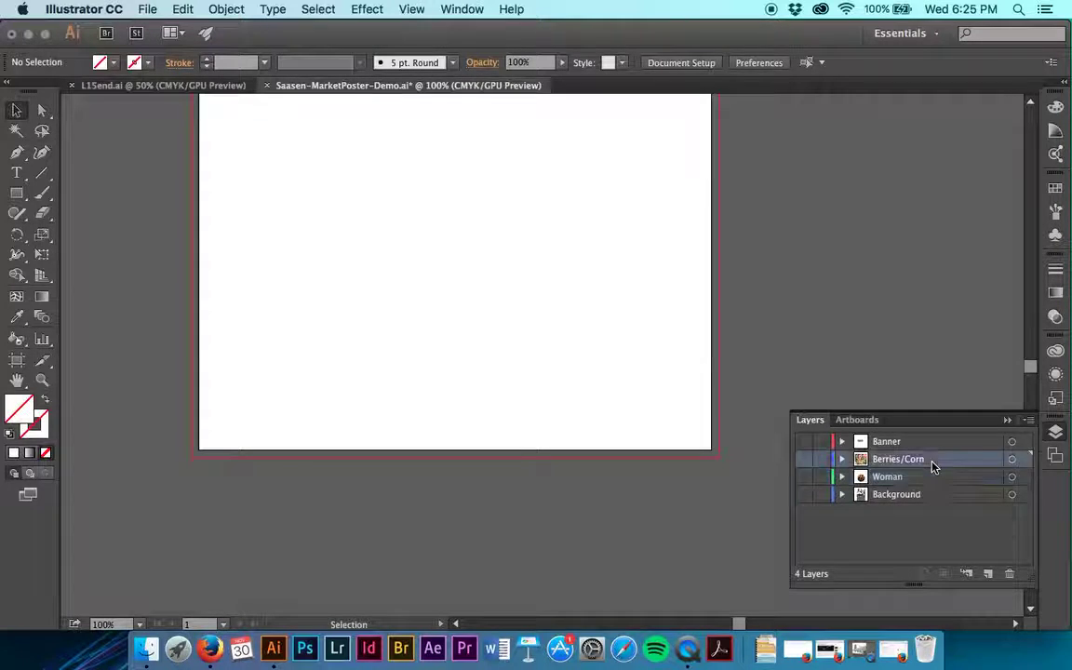
pyautogui.click(804, 460)
pyautogui.scroll(10, 734, 299)
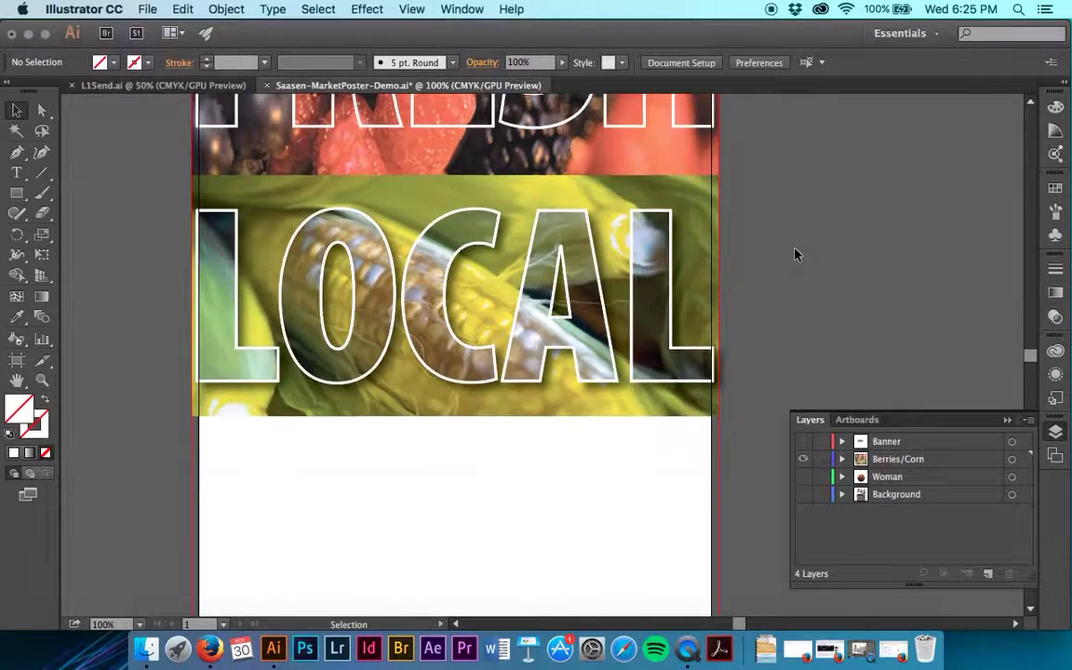
pyautogui.scroll(3, 794, 254)
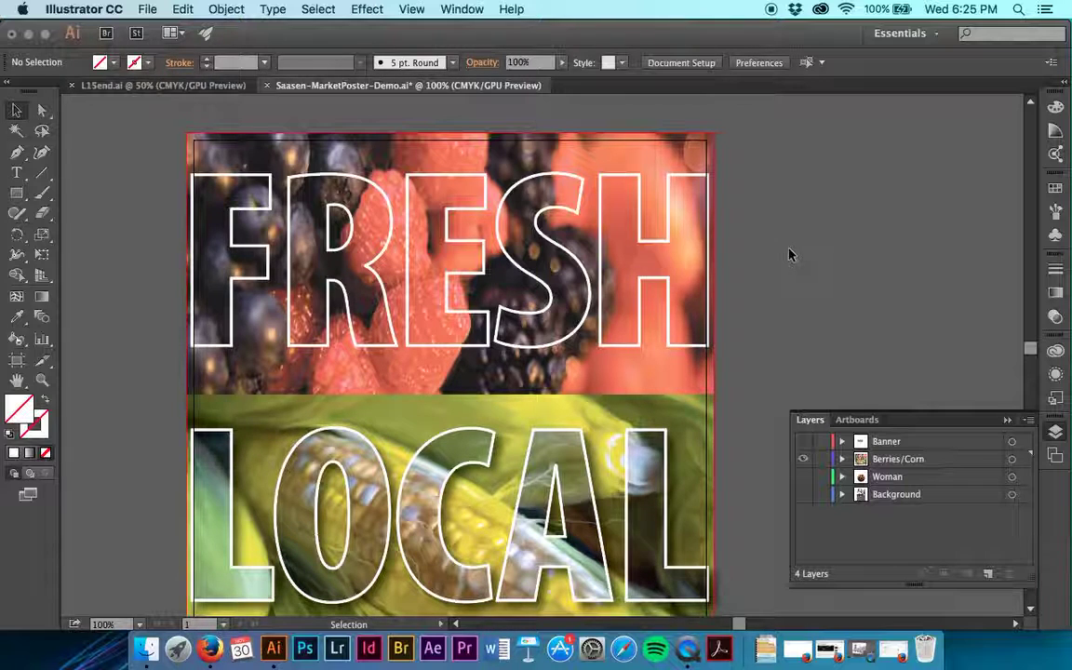
# Step: Show all hidden objects to bring back the full-colour berries image behind the lettering
pyautogui.click(179, 8)
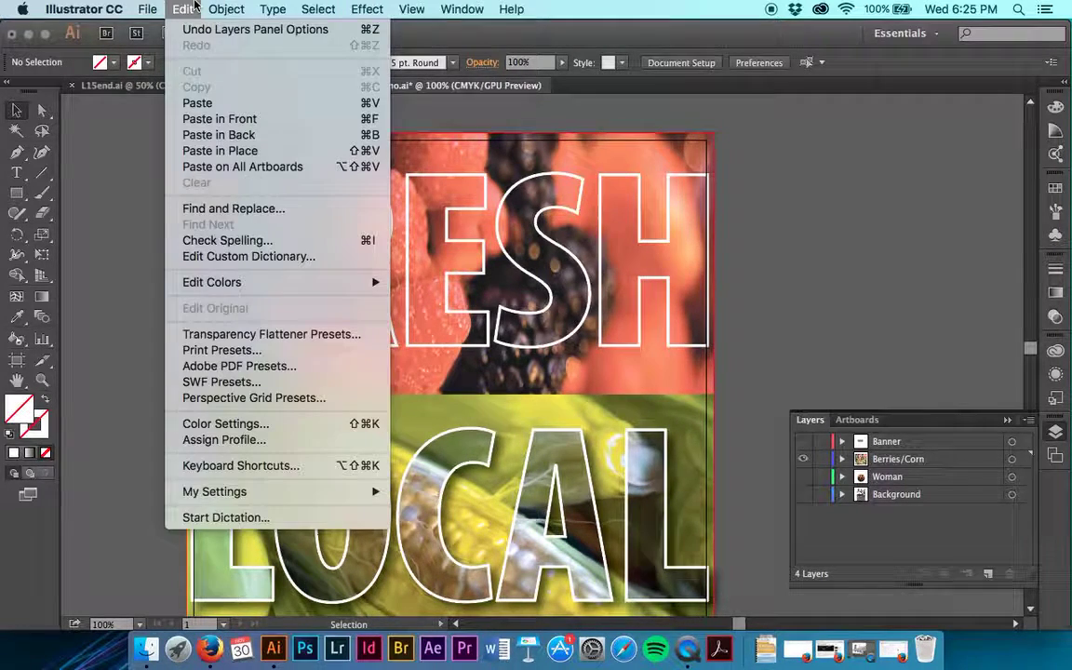
pyautogui.moveTo(224, 8)
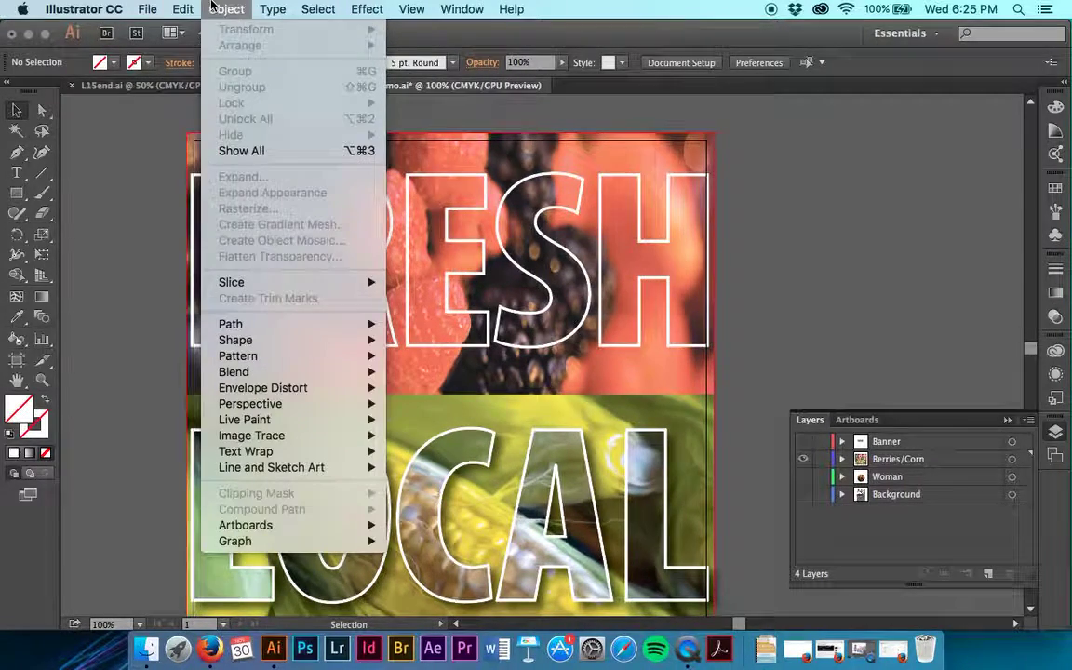
pyautogui.click(241, 150)
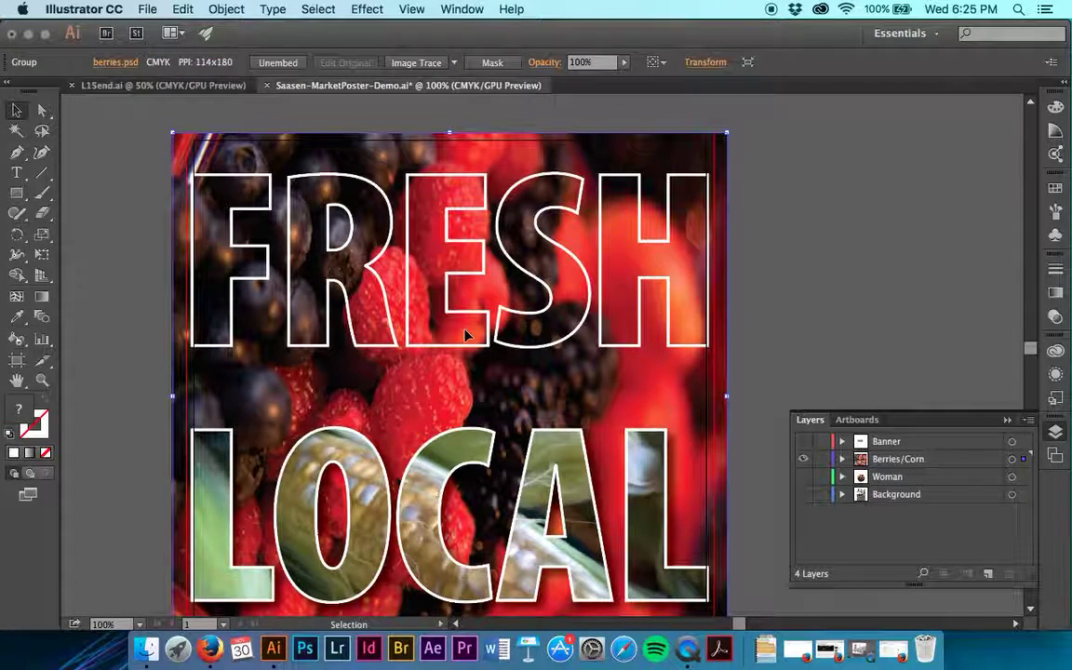
pyautogui.scroll(-1, 465, 335)
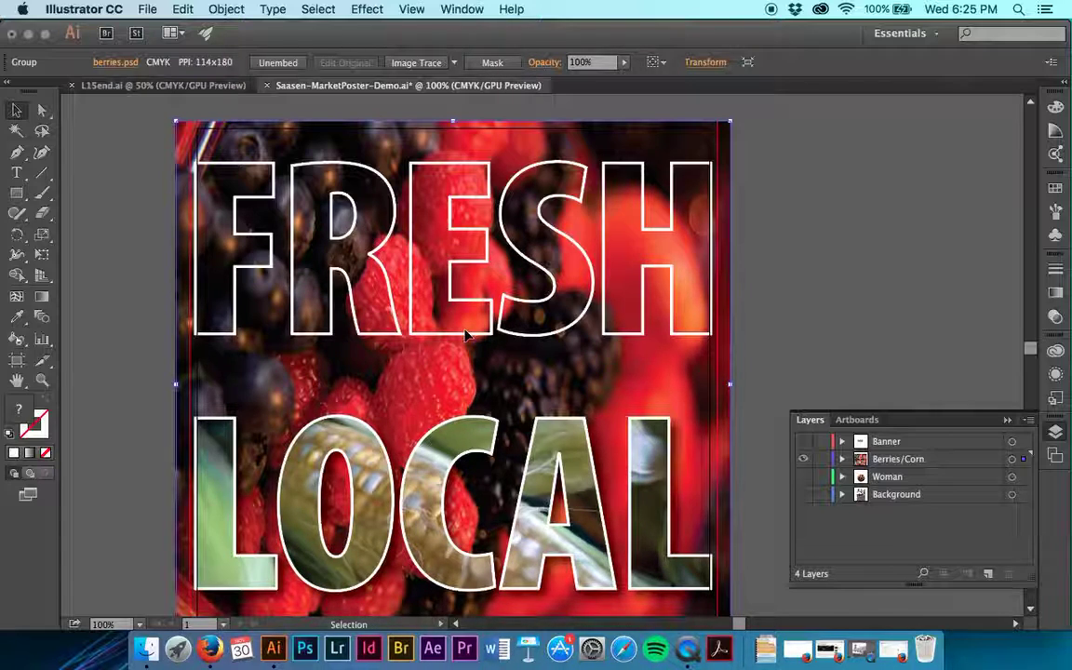
# Step: Convert the group of FRESH letter outlines into a single compound path
pyautogui.click(225, 335)
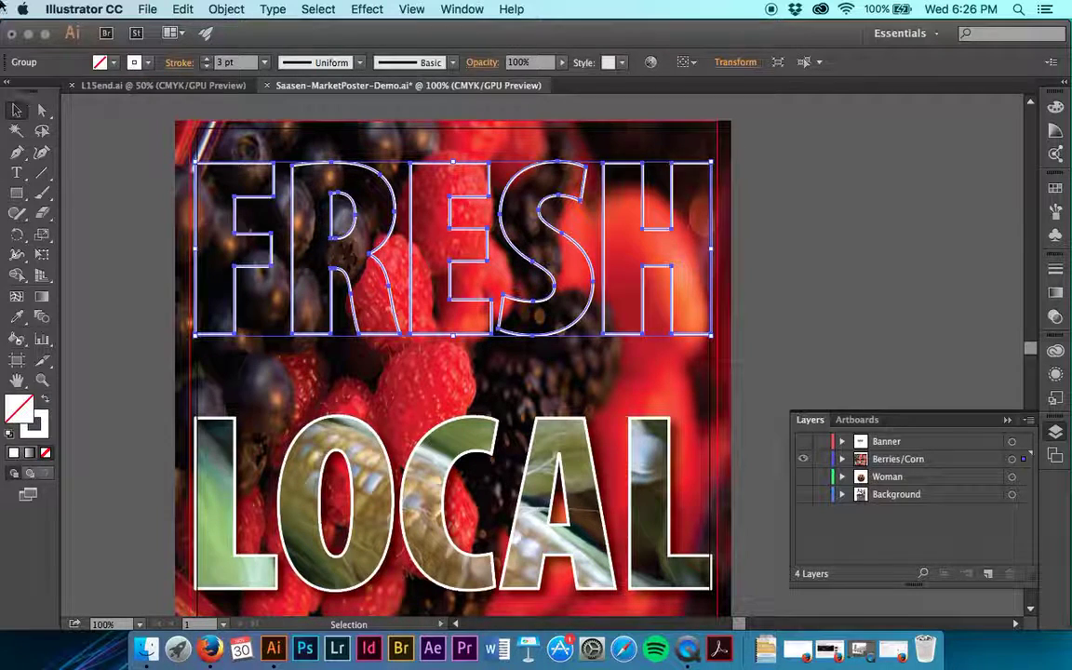
pyautogui.click(182, 10)
pyautogui.moveTo(228, 12)
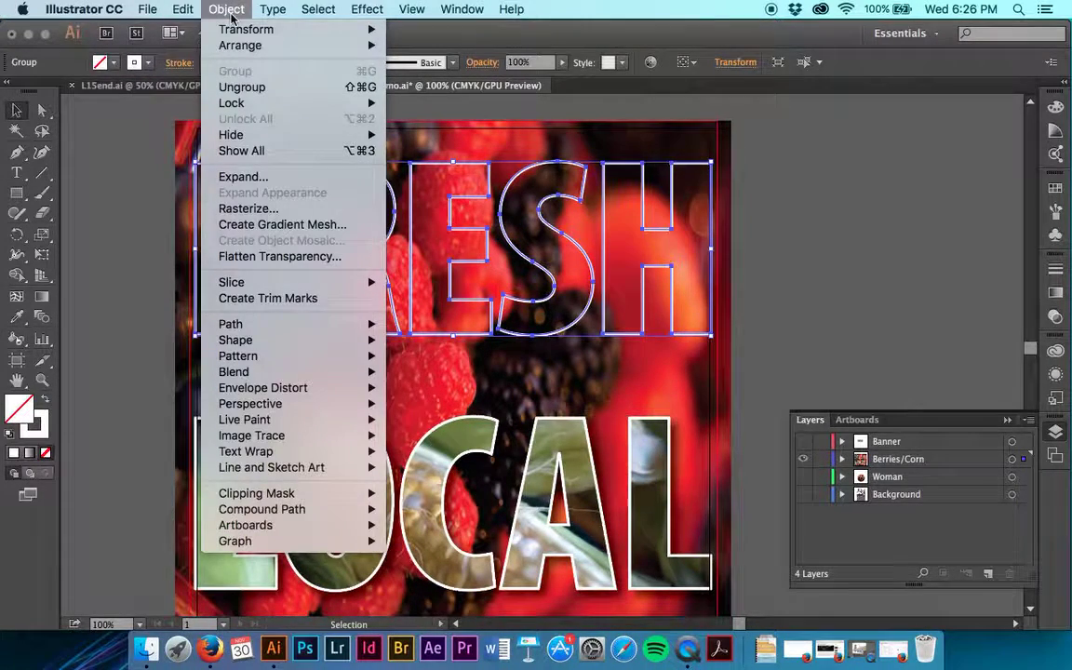
pyautogui.moveTo(316, 509)
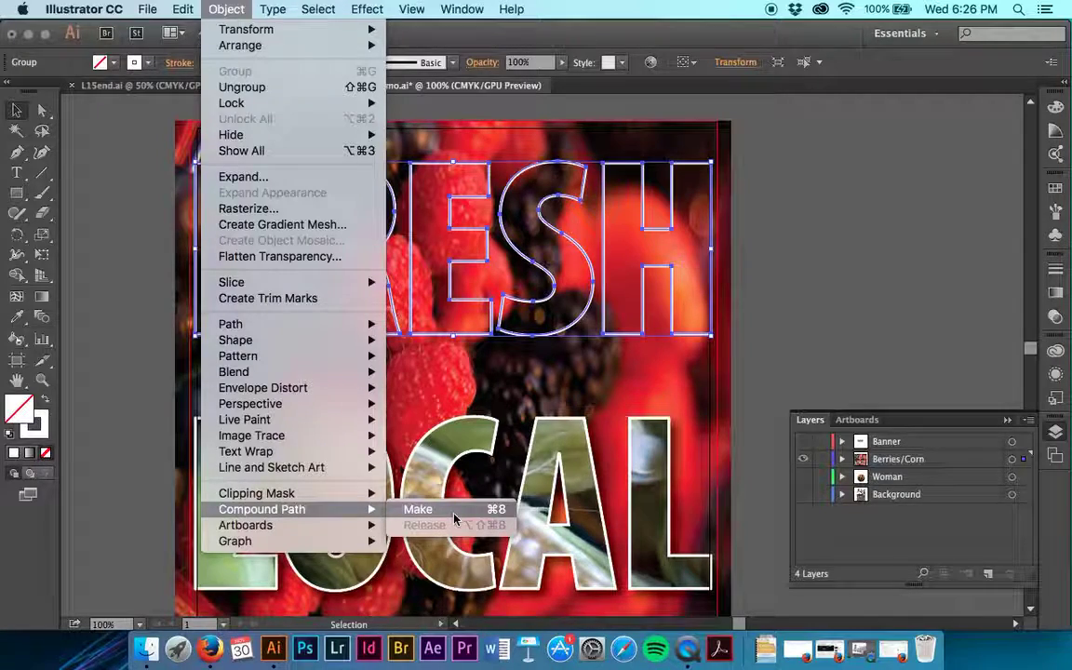
pyautogui.click(418, 509)
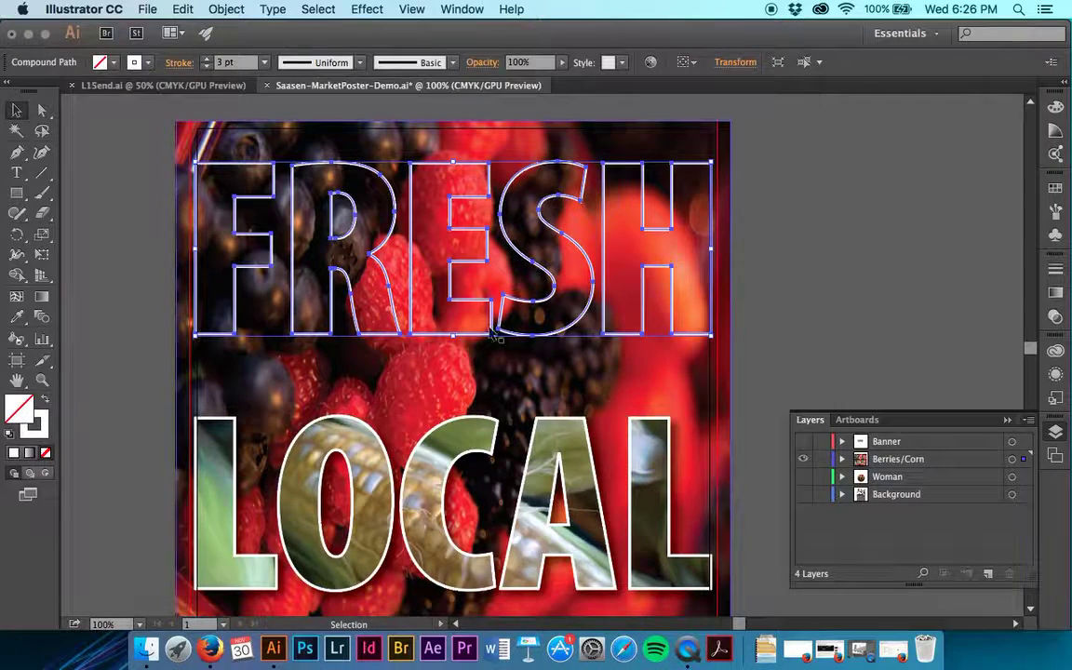
# Step: Clip the full-colour berries image to the FRESH compound path and apply the drop-shadow graphic style to the clip group
pyautogui.keyDown('shift'); pyautogui.click(507, 390); pyautogui.keyUp('shift')
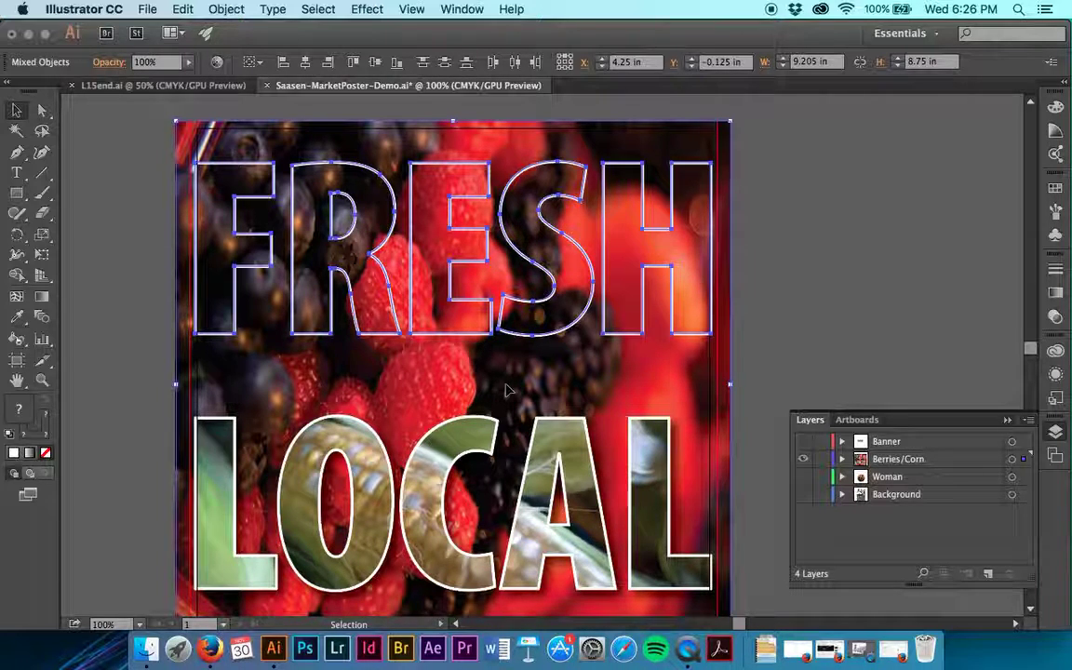
pyautogui.press('super+7')
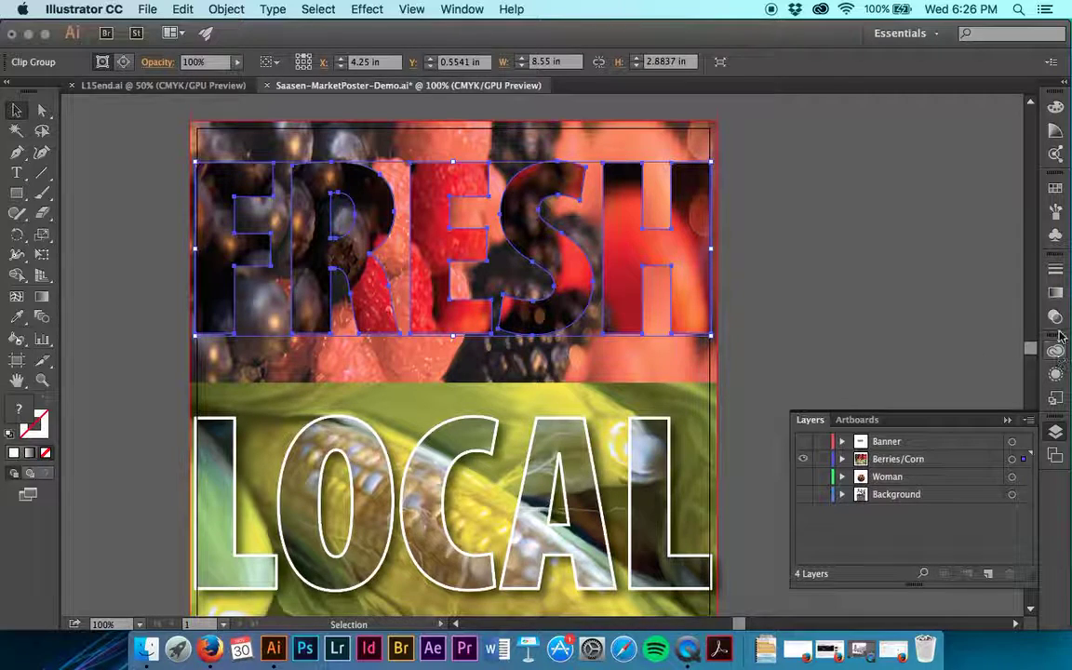
pyautogui.click(1058, 400)
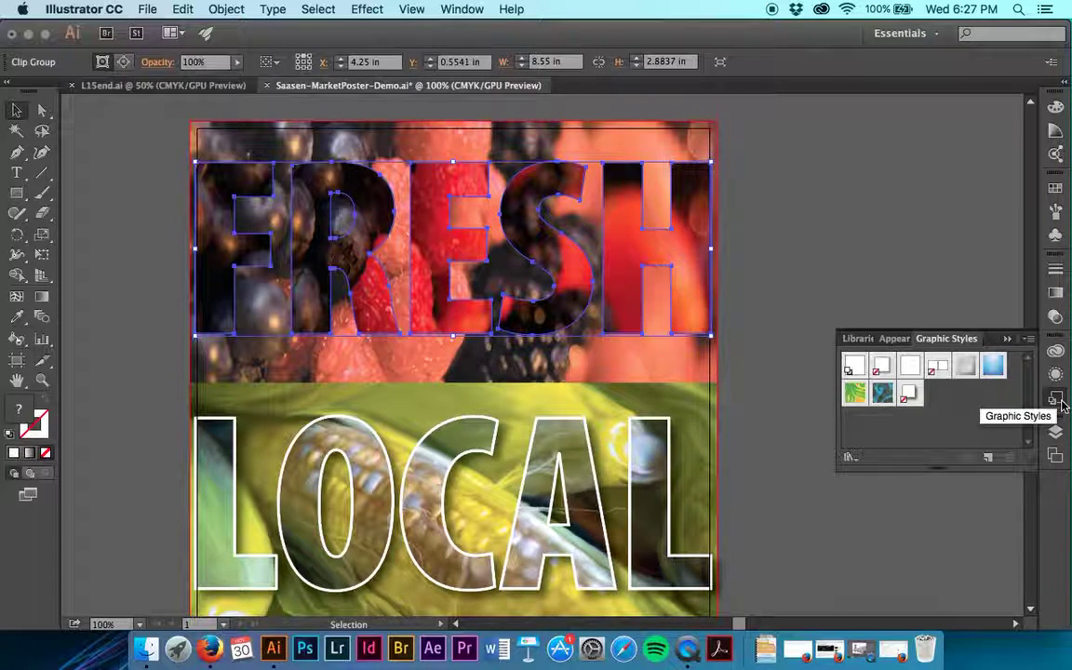
pyautogui.click(912, 395)
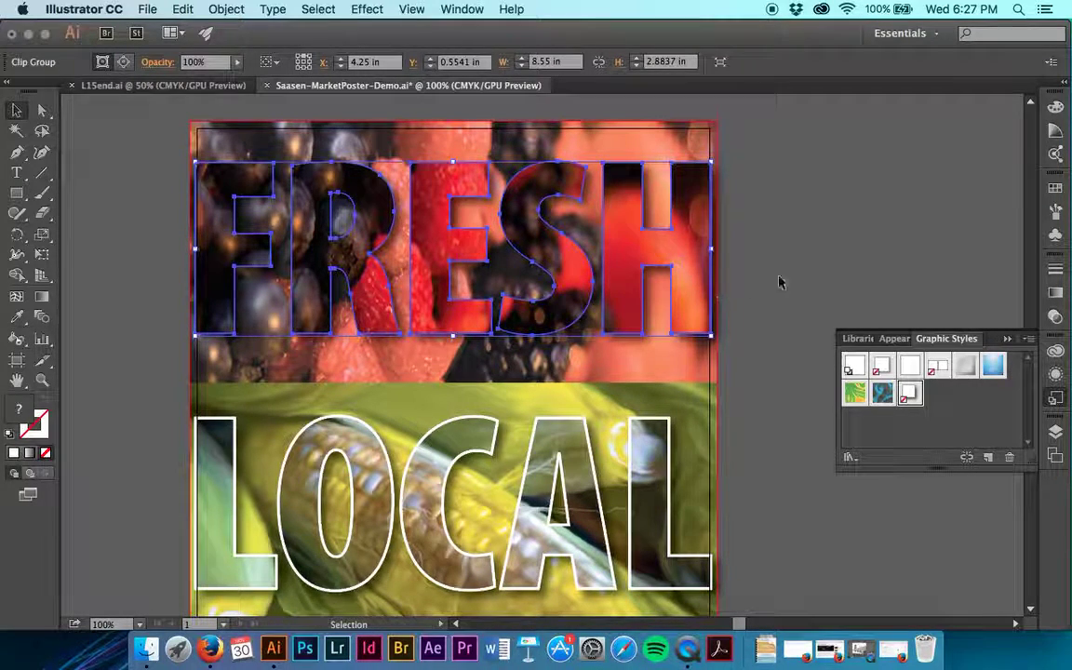
# Step: Give the FRESH clip group a 3 pt white stroke and deselect it
pyautogui.click(1056, 276)
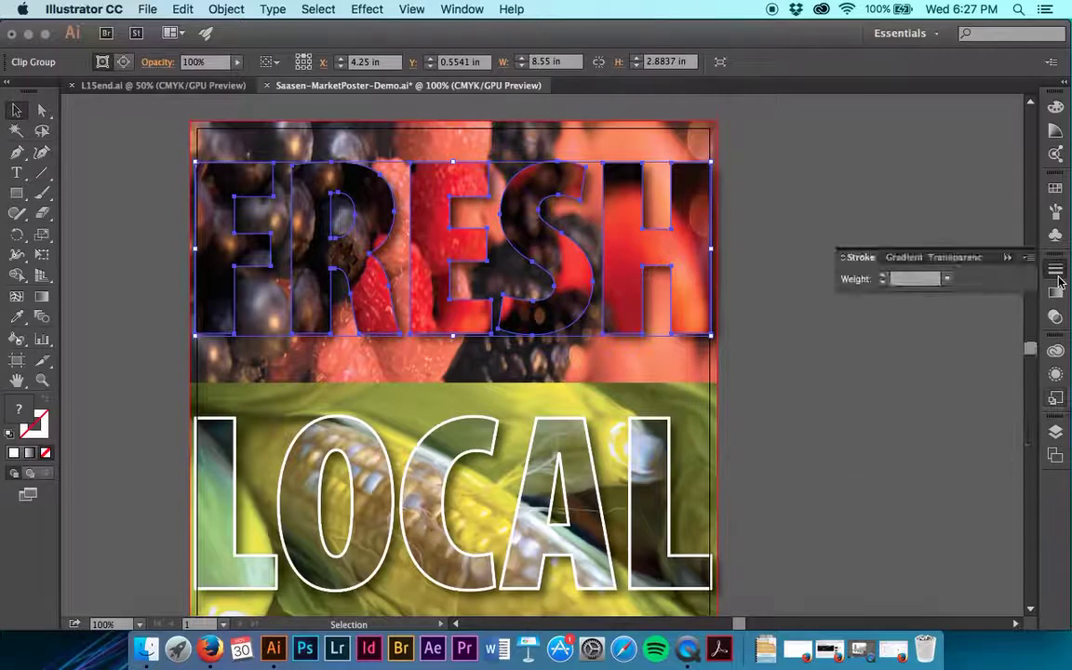
pyautogui.click(946, 280)
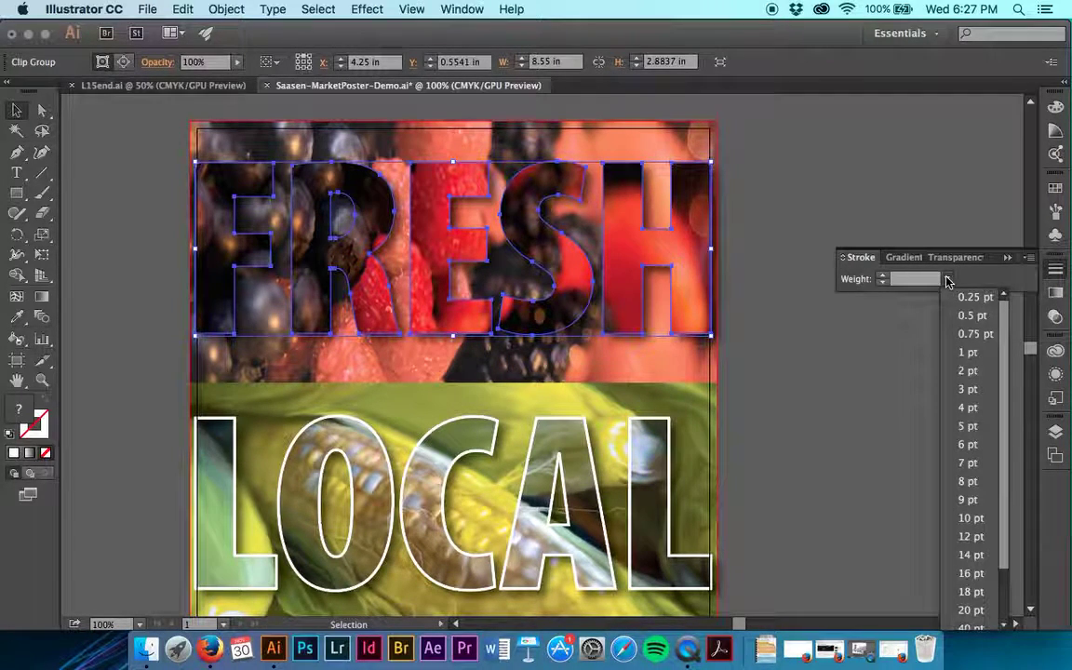
pyautogui.click(966, 389)
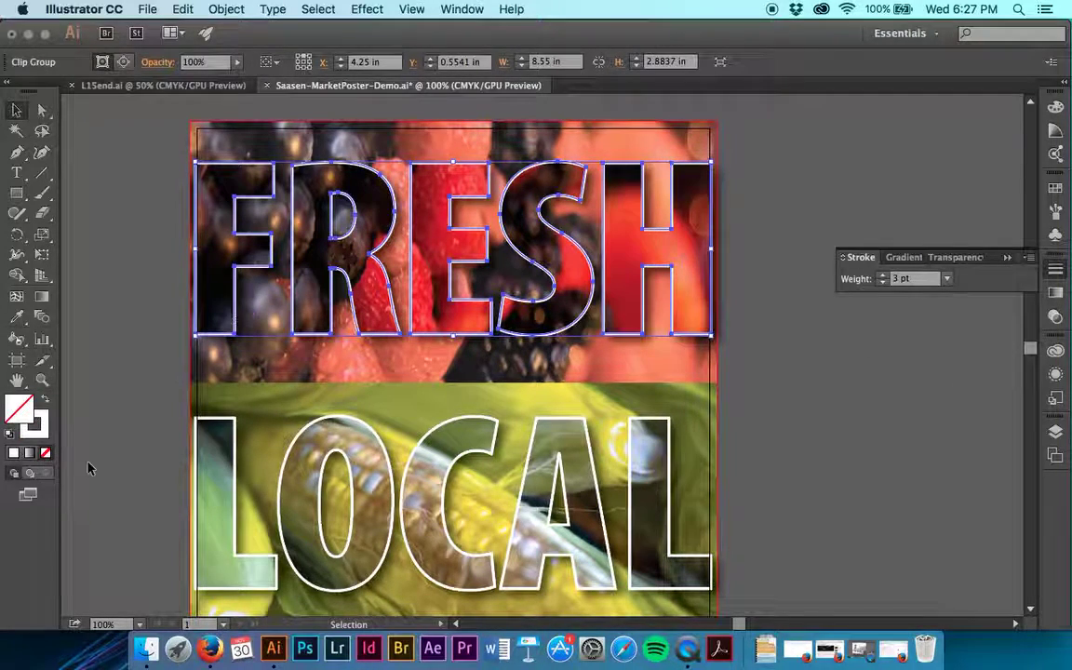
pyautogui.click(42, 426)
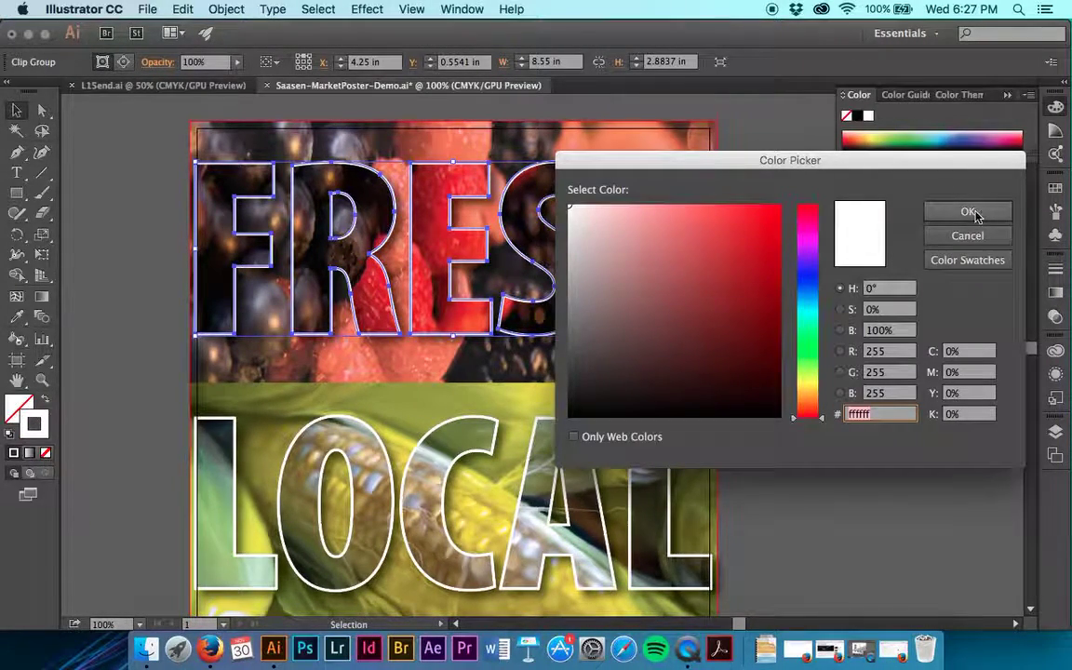
pyautogui.click(972, 220)
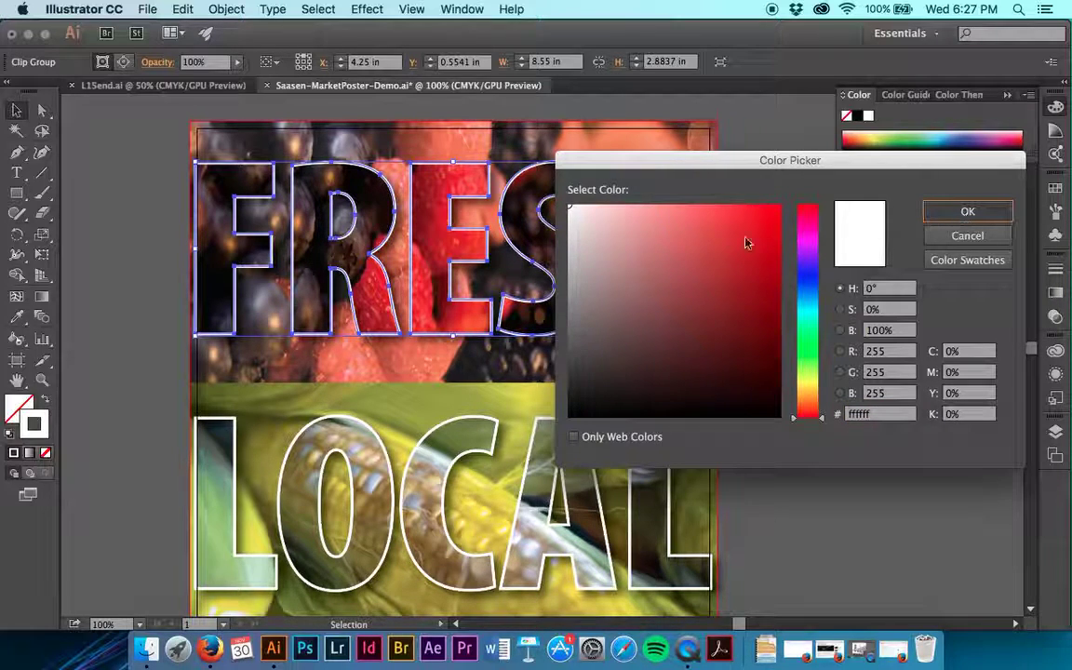
pyautogui.press('Return')
pyautogui.click(754, 122)
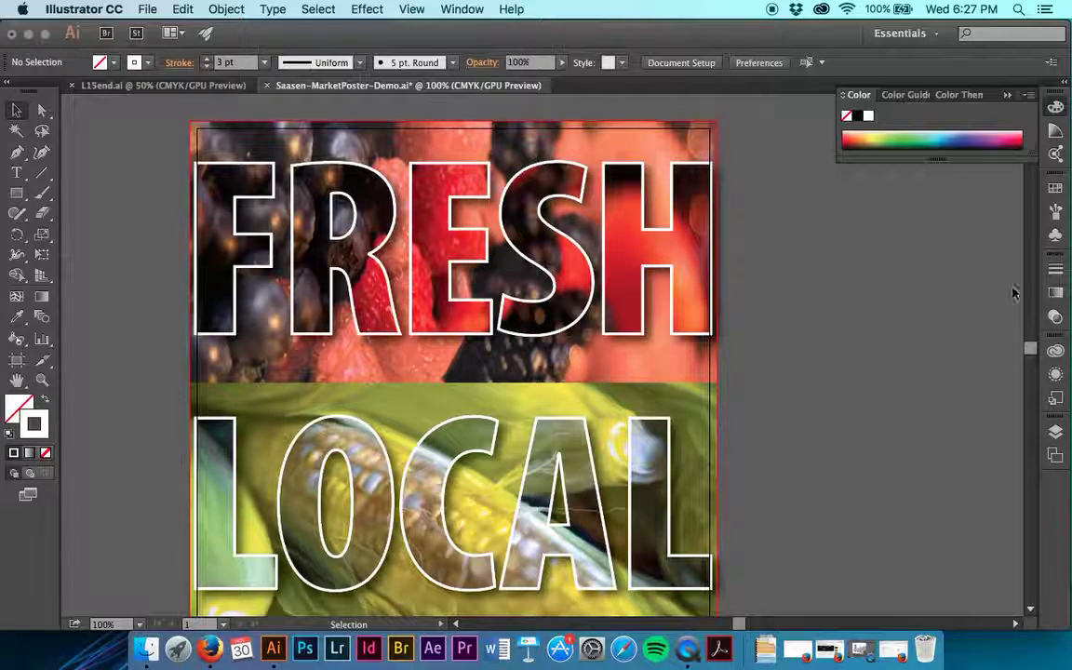
# Step: Hide the Berries/Corn layer, make the Background layer active and show its market photo
pyautogui.click(1056, 434)
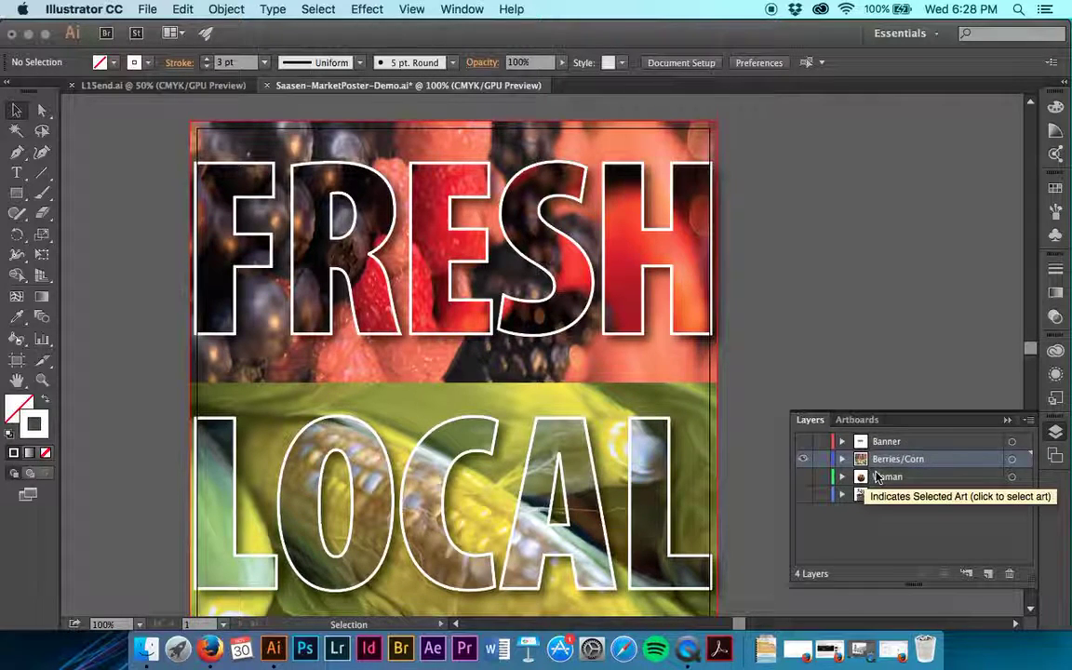
pyautogui.click(799, 461)
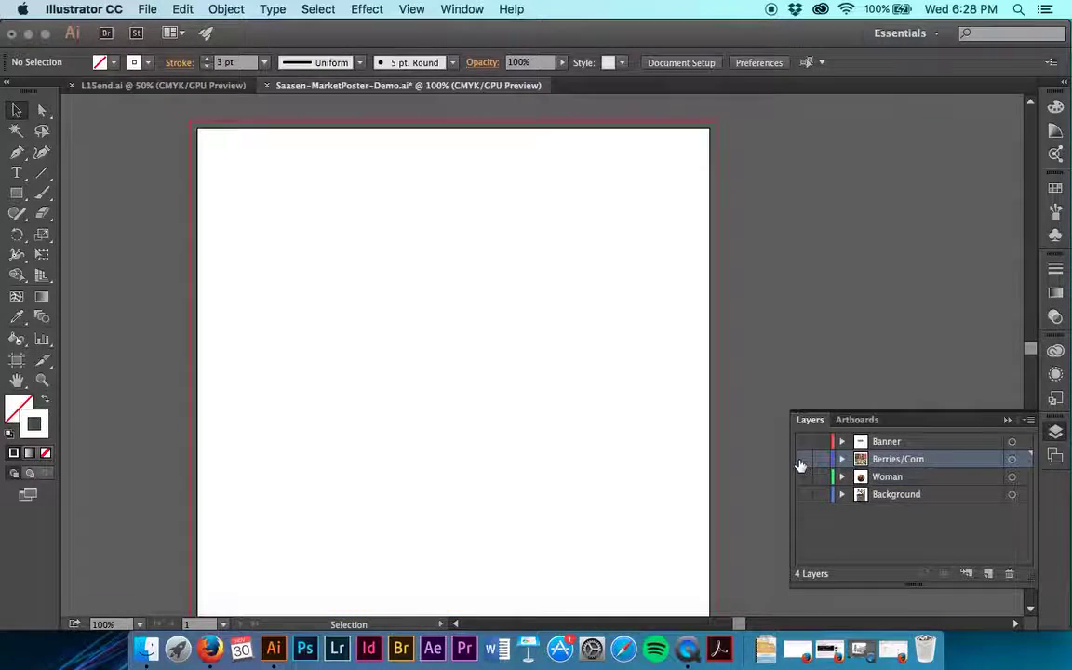
pyautogui.click(923, 499)
pyautogui.click(803, 495)
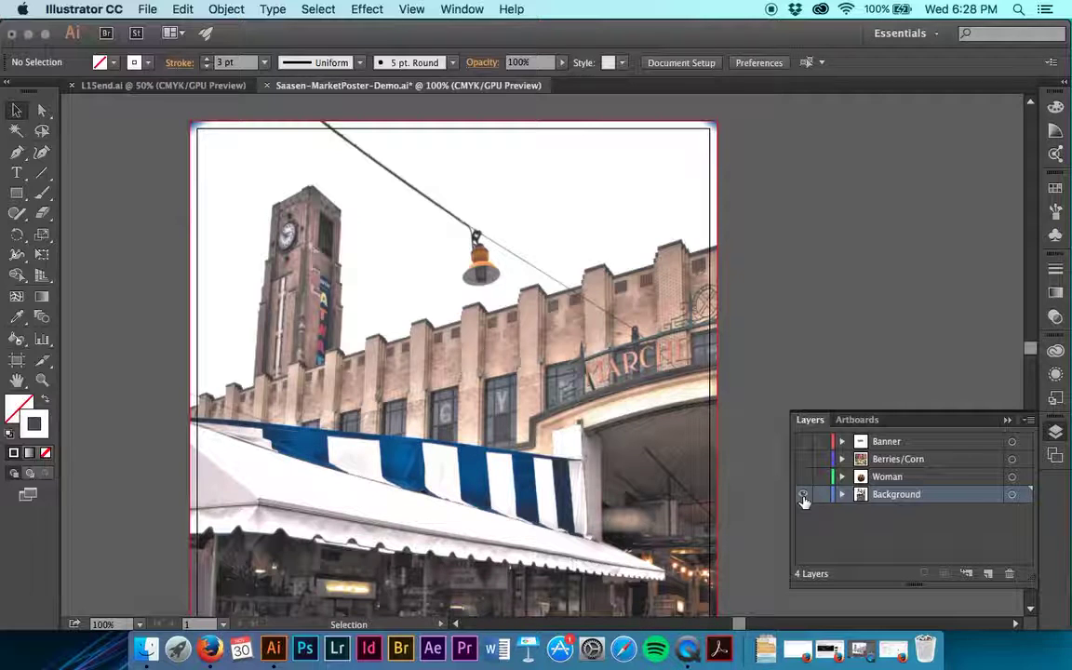
# Step: Create a rectangle 8.75 in wide and 4.2 in high over the market photo on the Background layer
pyautogui.scroll(-5, 628, 465)
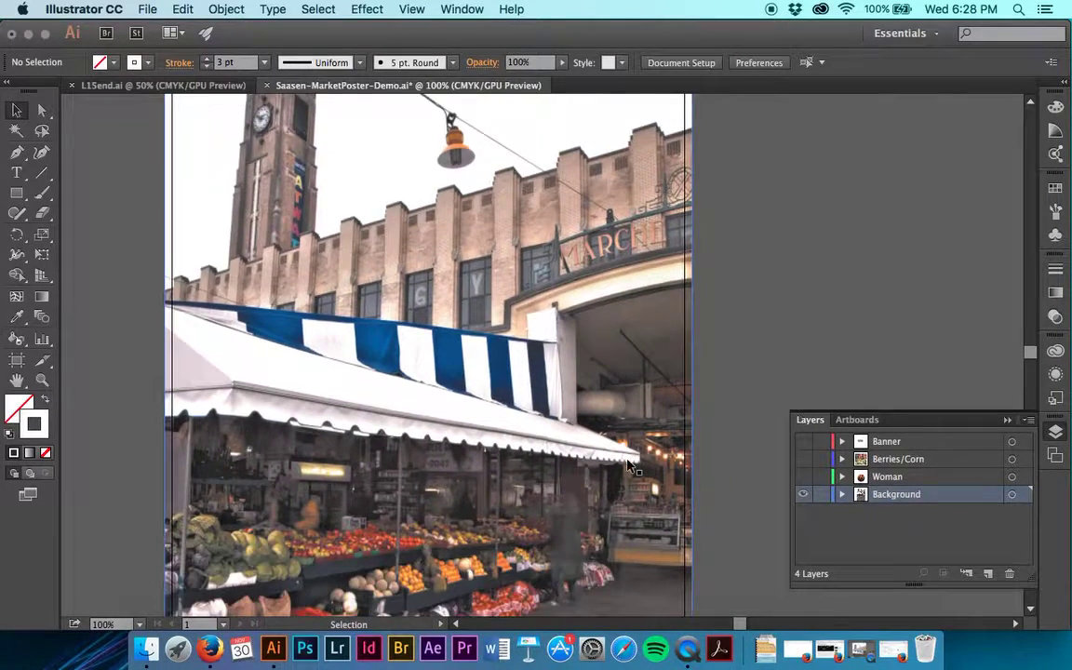
pyautogui.scroll(-3, 631, 465)
pyautogui.hscroll(-2, 631, 465)
pyautogui.click(25, 193)
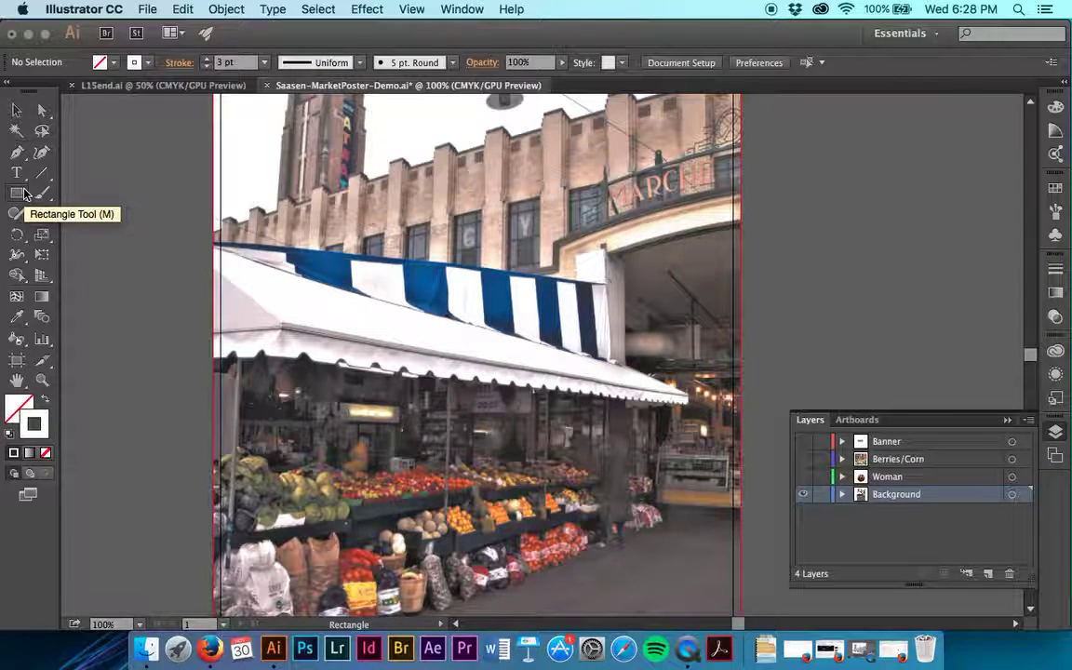
pyautogui.scroll(-5, 156, 297)
pyautogui.hscroll(1, 155, 296)
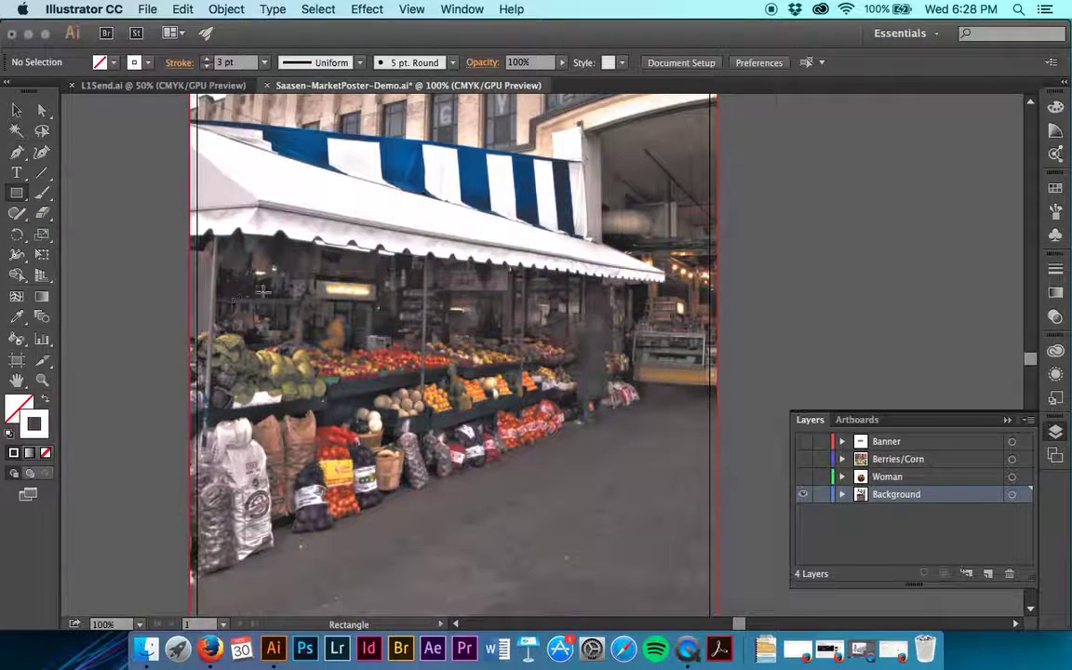
pyautogui.click(266, 292)
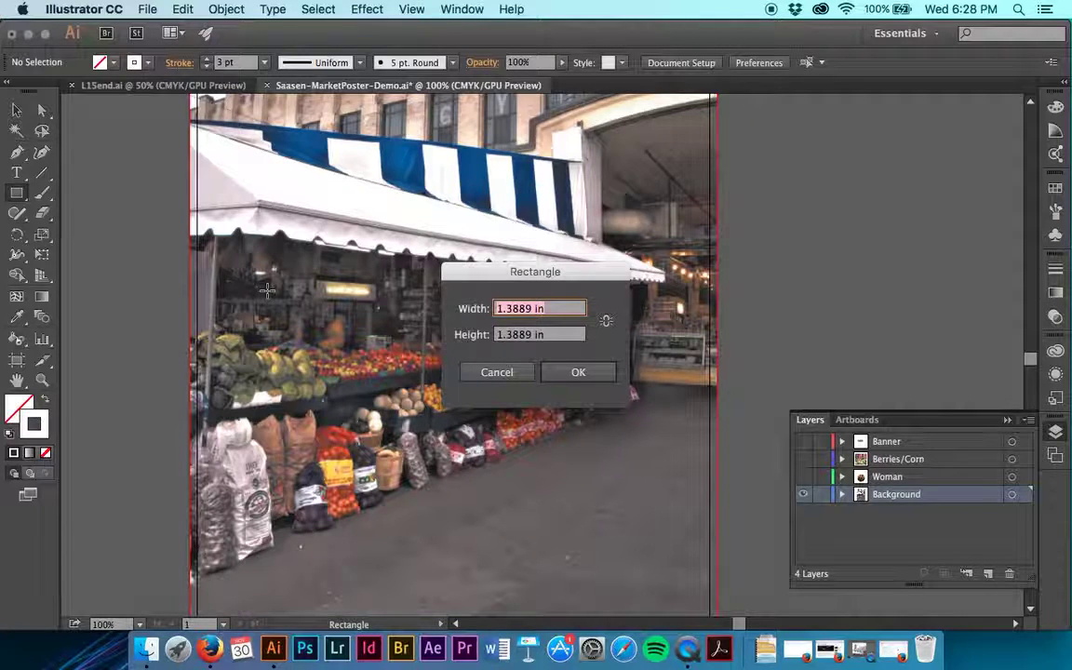
pyautogui.write('8.75')
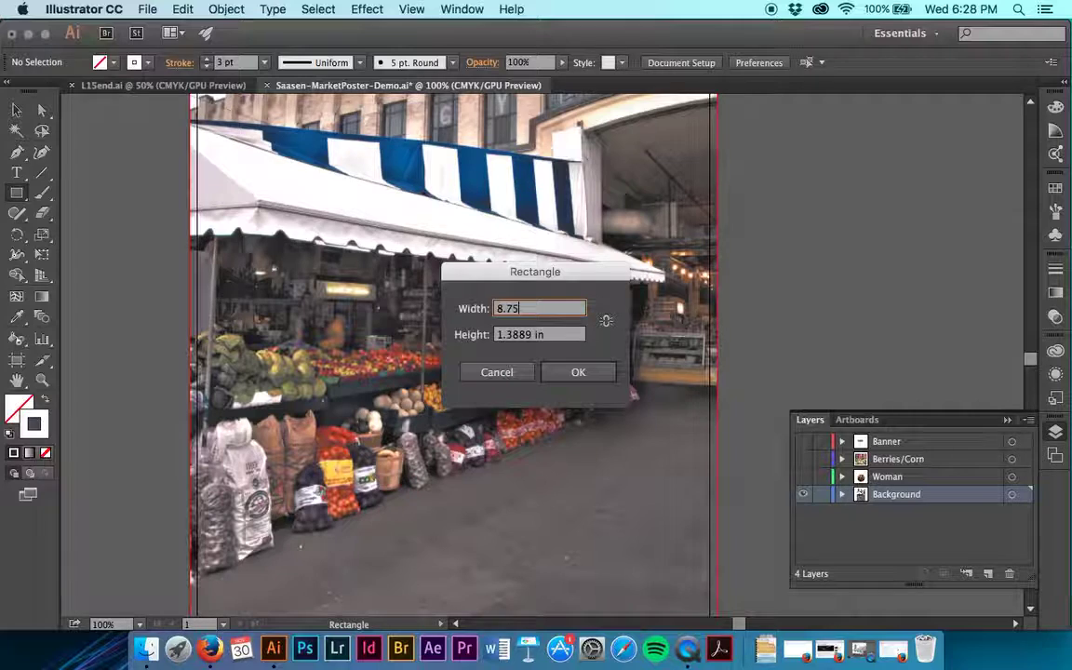
pyautogui.press('Tab')
pyautogui.write('4.2')
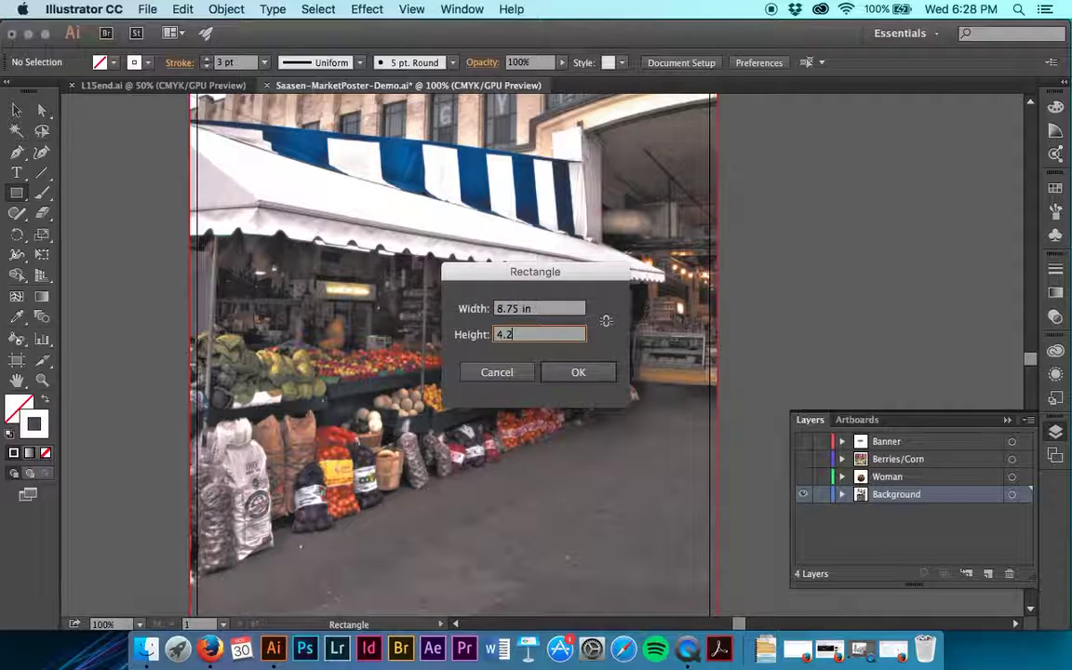
pyautogui.click(580, 376)
pyautogui.click(578, 373)
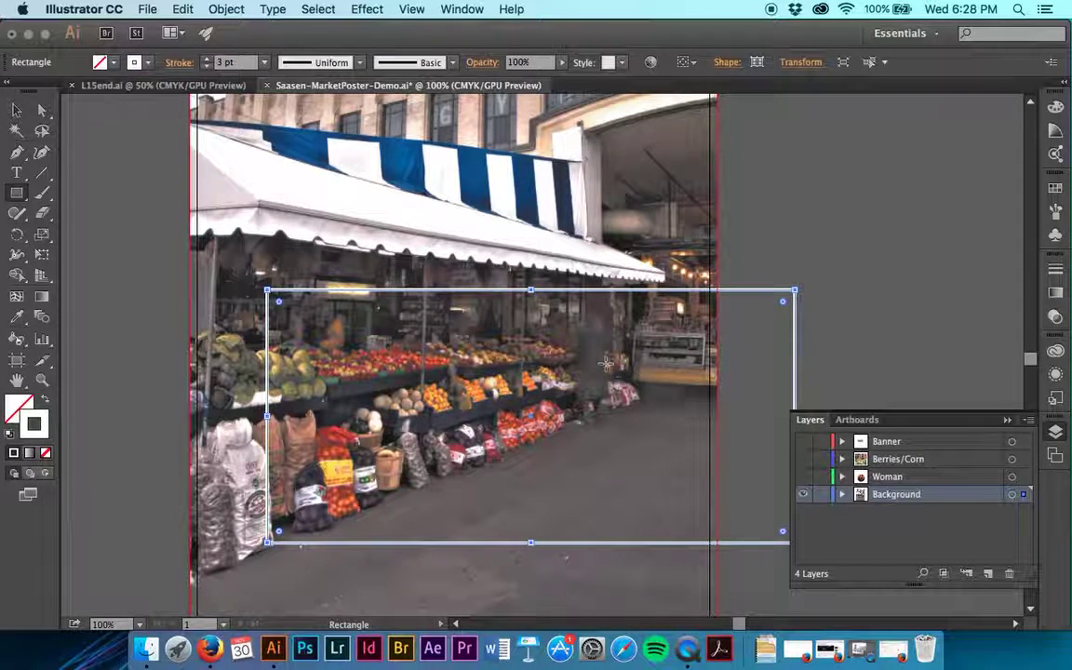
# Step: Apply the default white fill and black stroke to the rectangle and align it with the lower bleed corners of the poster
pyautogui.press('d')
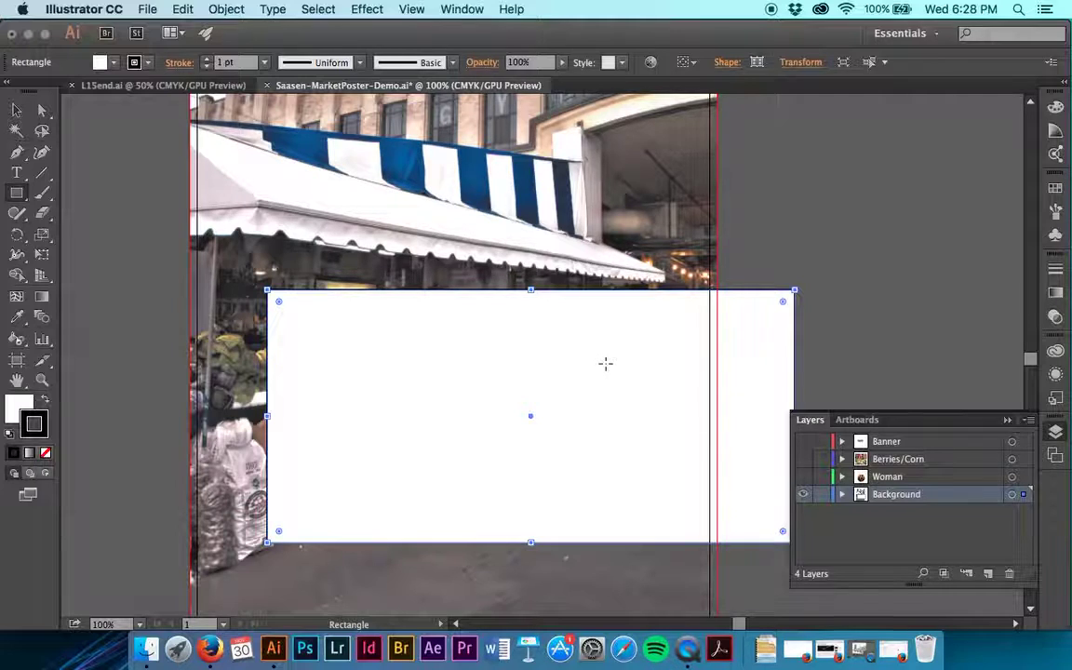
pyautogui.press('v')
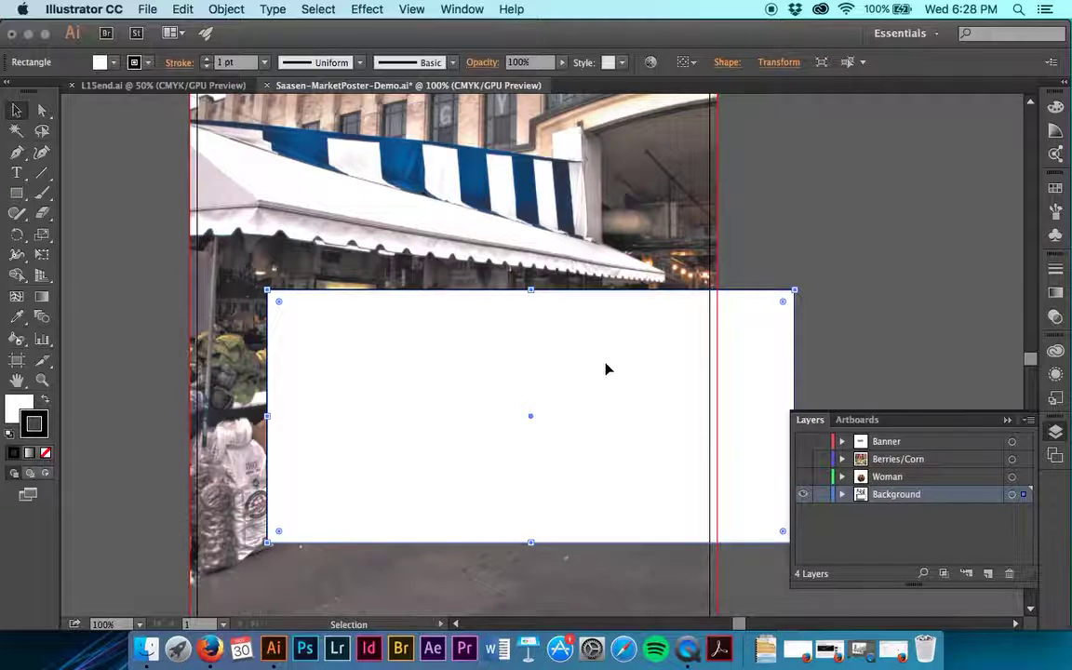
pyautogui.scroll(-5, 606, 369)
pyautogui.hscroll(-3, 606, 369)
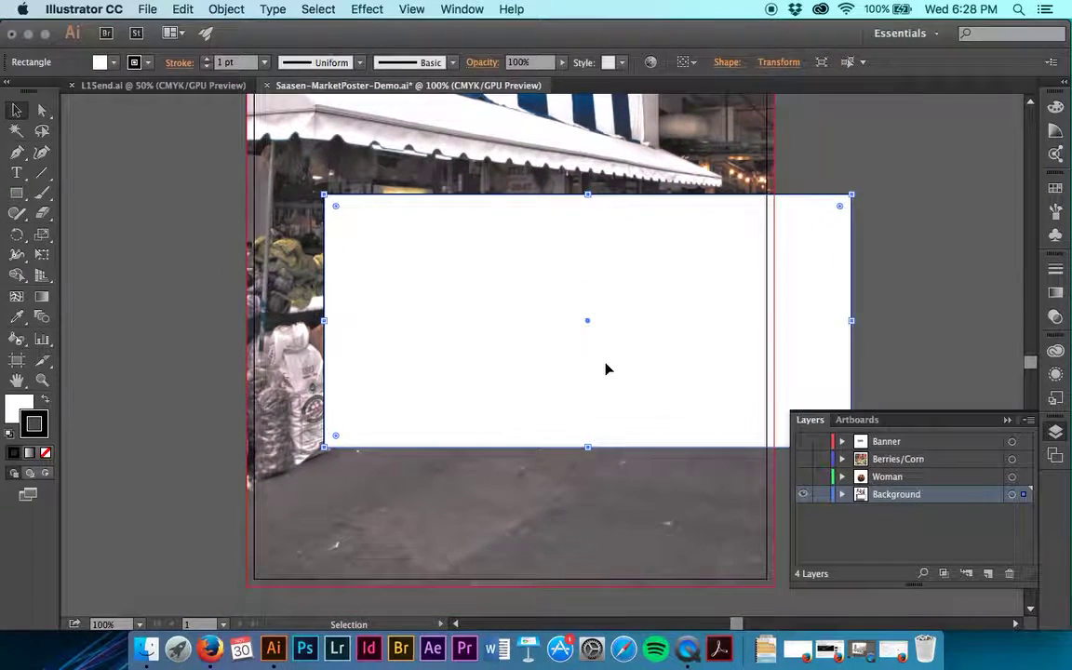
pyautogui.moveTo(575, 368); pyautogui.dragTo(497, 507)
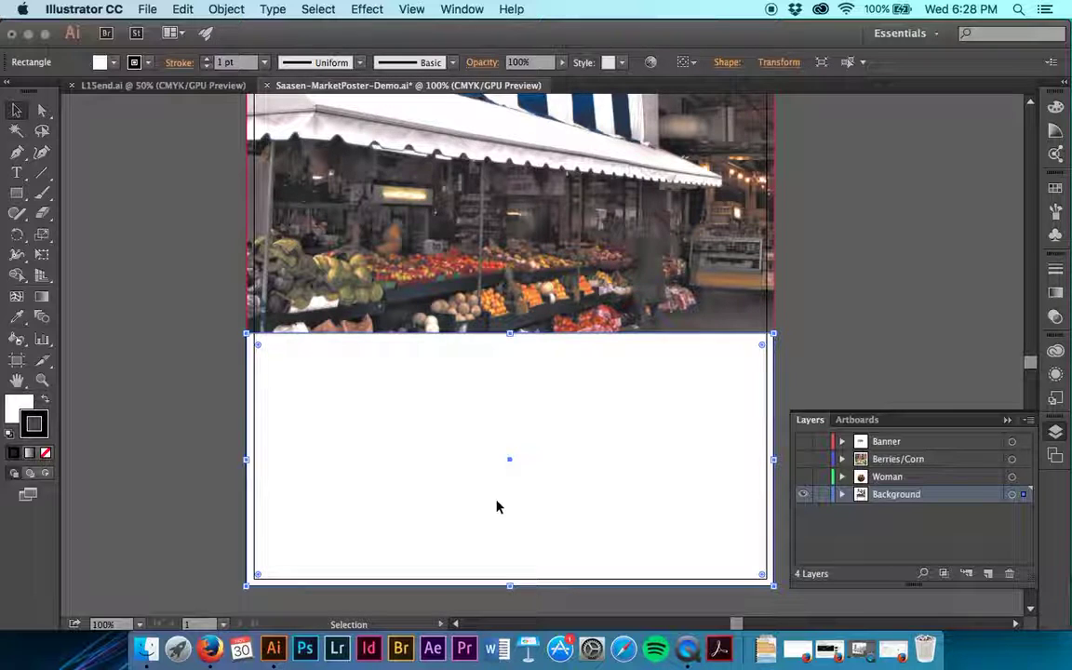
# Step: Select the market photo together with the white rectangle and make an opacity mask from them
pyautogui.keyDown('shift'); pyautogui.click(502, 279); pyautogui.keyUp('shift')
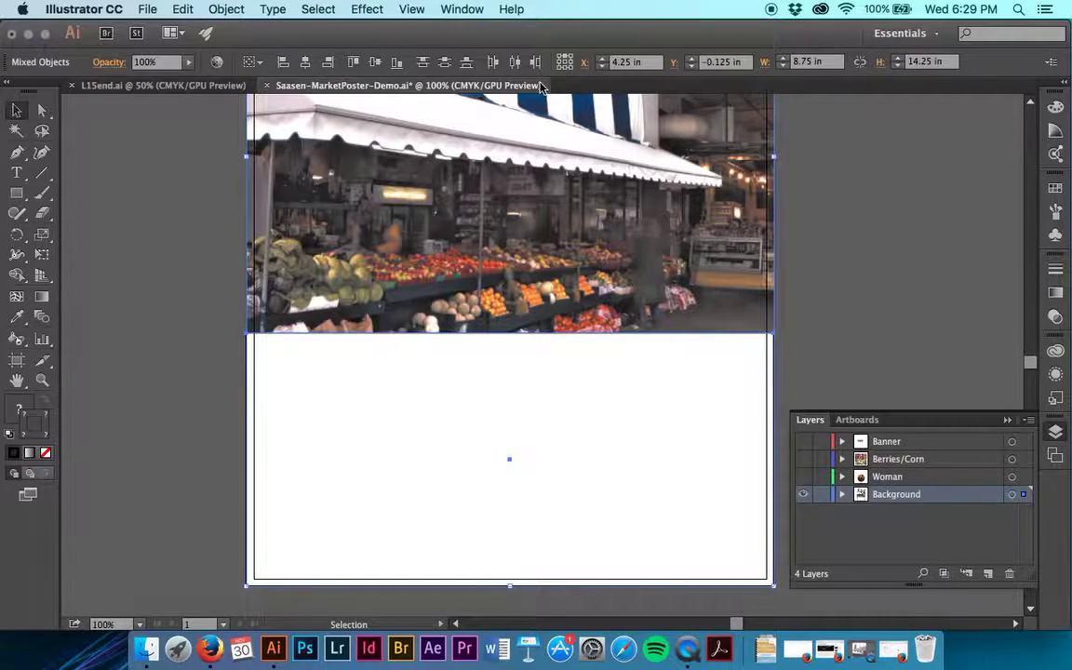
pyautogui.click(465, 7)
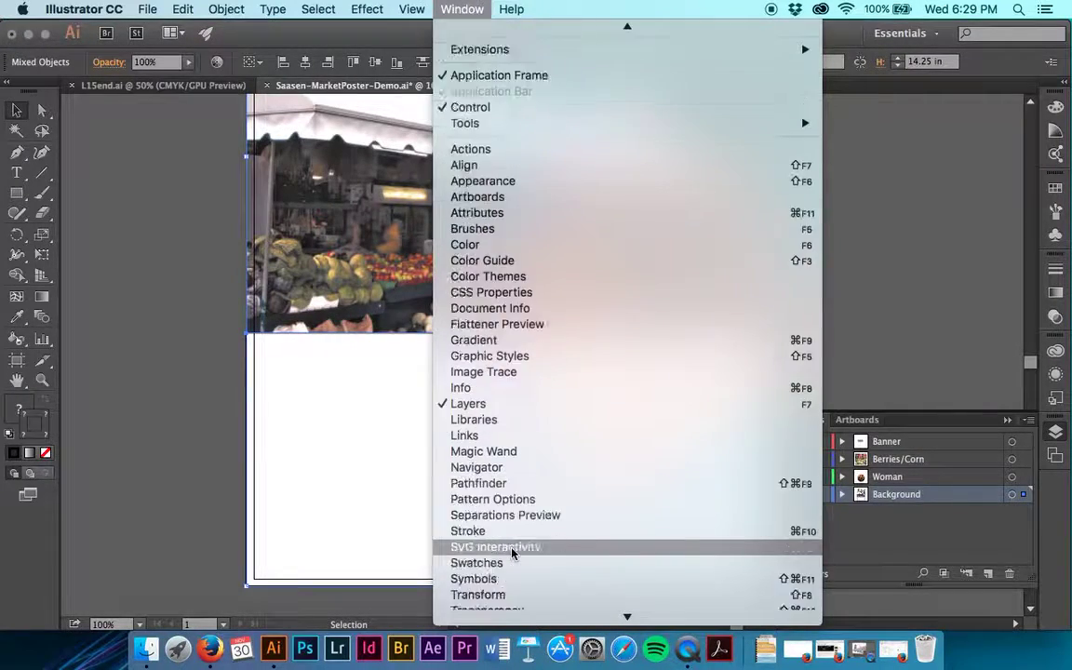
pyautogui.click(502, 467)
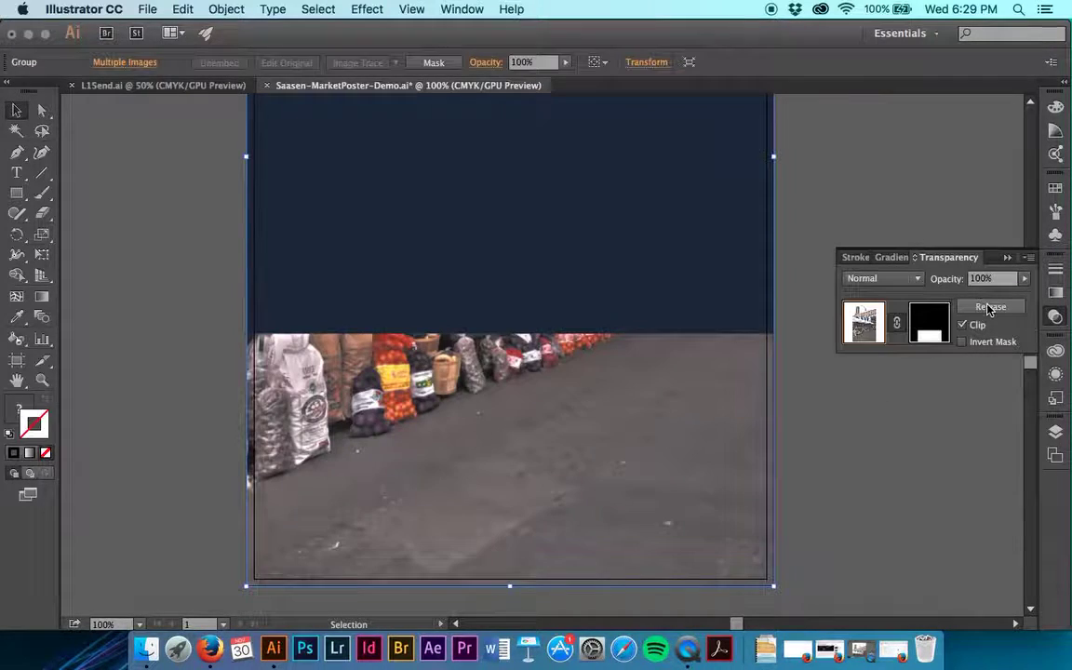
pyautogui.click(989, 309)
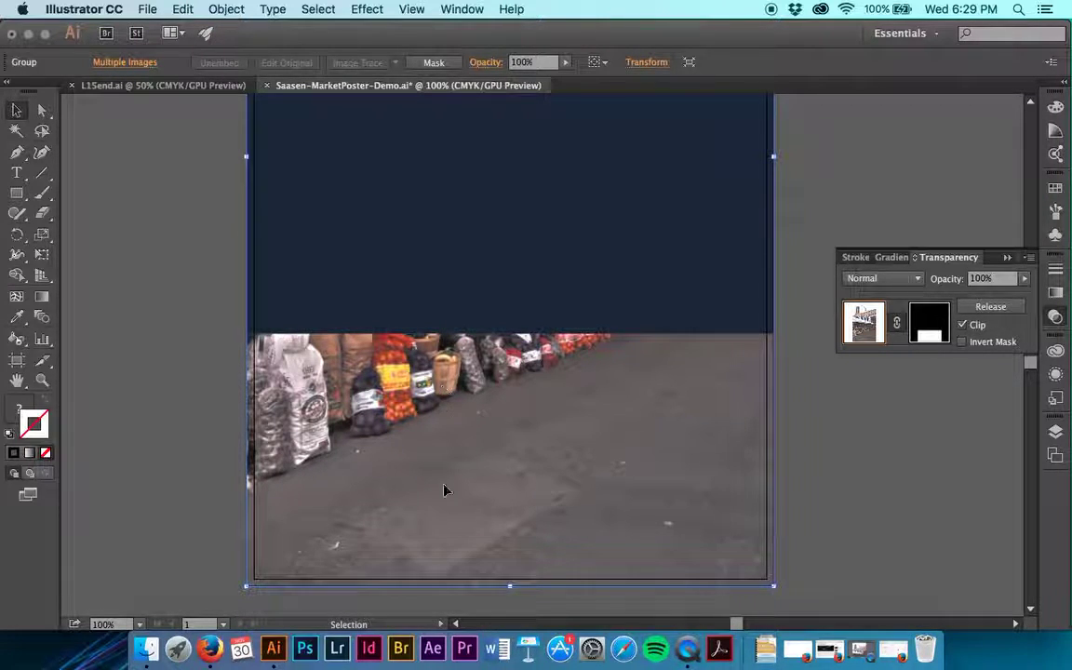
# Step: Disable the market photo's opacity mask to compare the unmasked image, and enable the mask again
pyautogui.scroll(5, 444, 490)
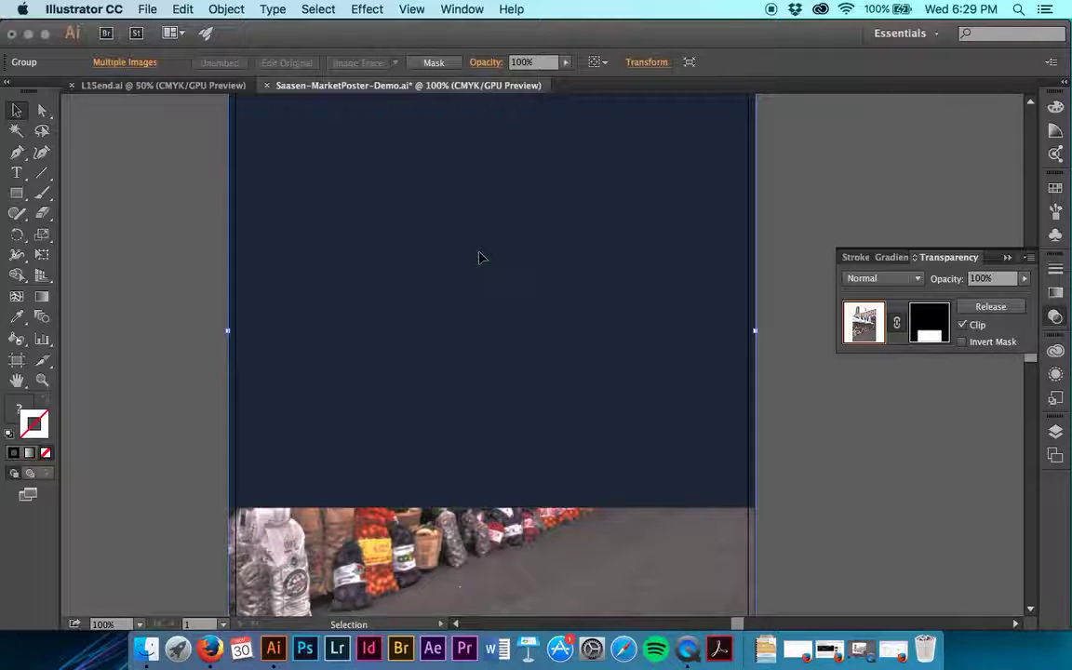
pyautogui.scroll(-4, 479, 257)
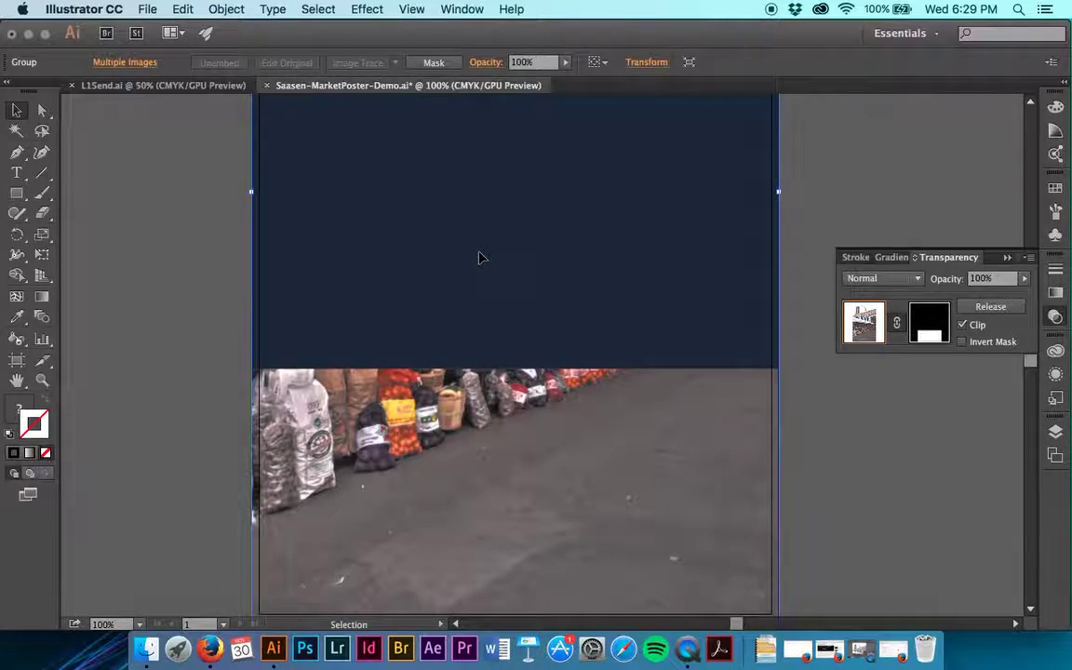
pyautogui.scroll(-2, 479, 257)
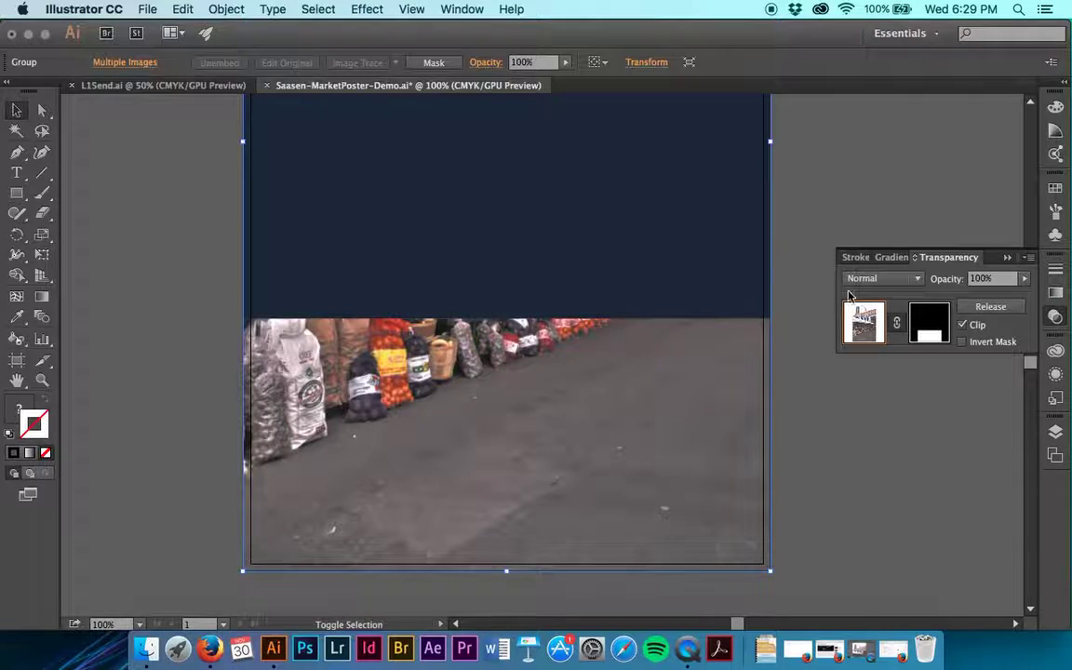
pyautogui.keyDown('shift'); pyautogui.click(926, 327); pyautogui.keyUp('shift')
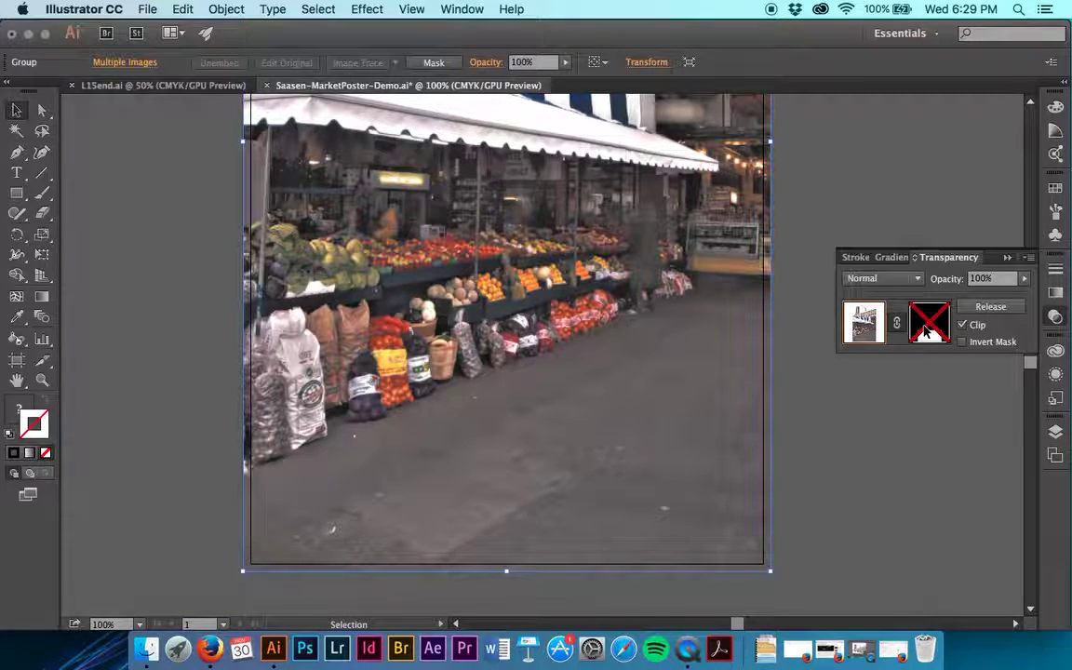
pyautogui.keyDown('shift'); pyautogui.click(925, 331); pyautogui.keyUp('shift')
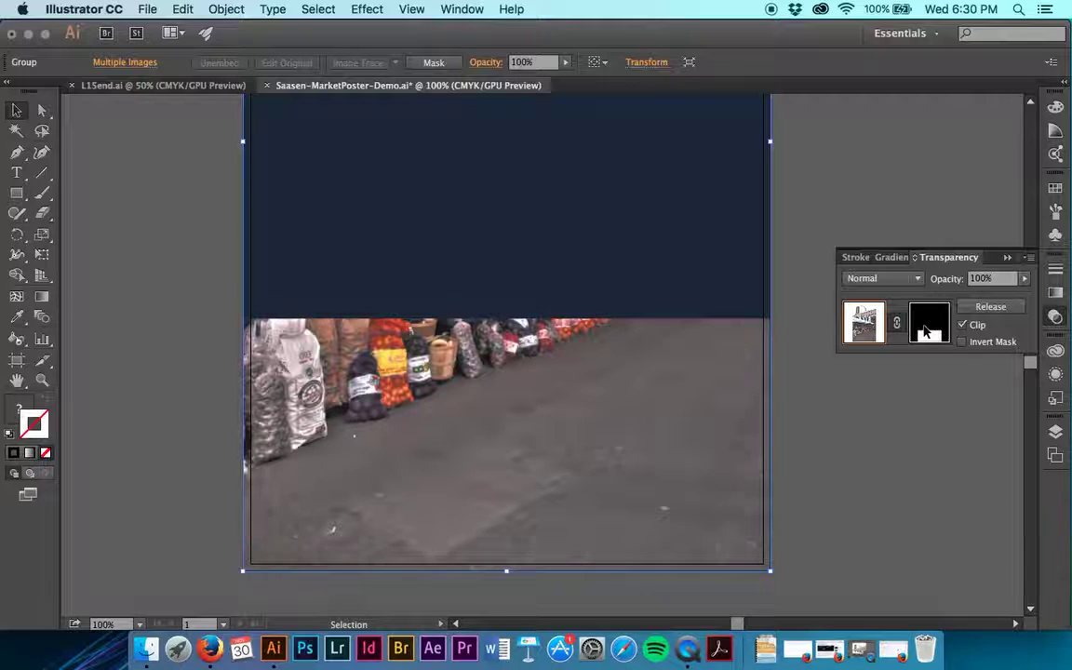
# Step: Expand the Background layer and its market.psd group to examine how the opacity-masked photo and its sublayers are listed
pyautogui.click(1058, 432)
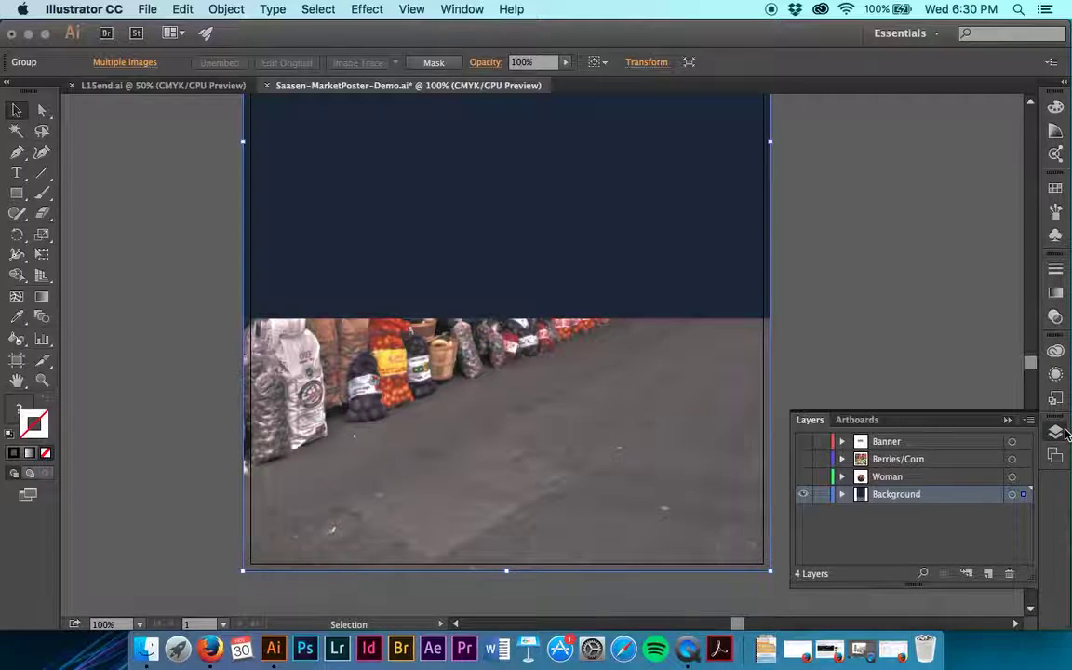
pyautogui.click(842, 494)
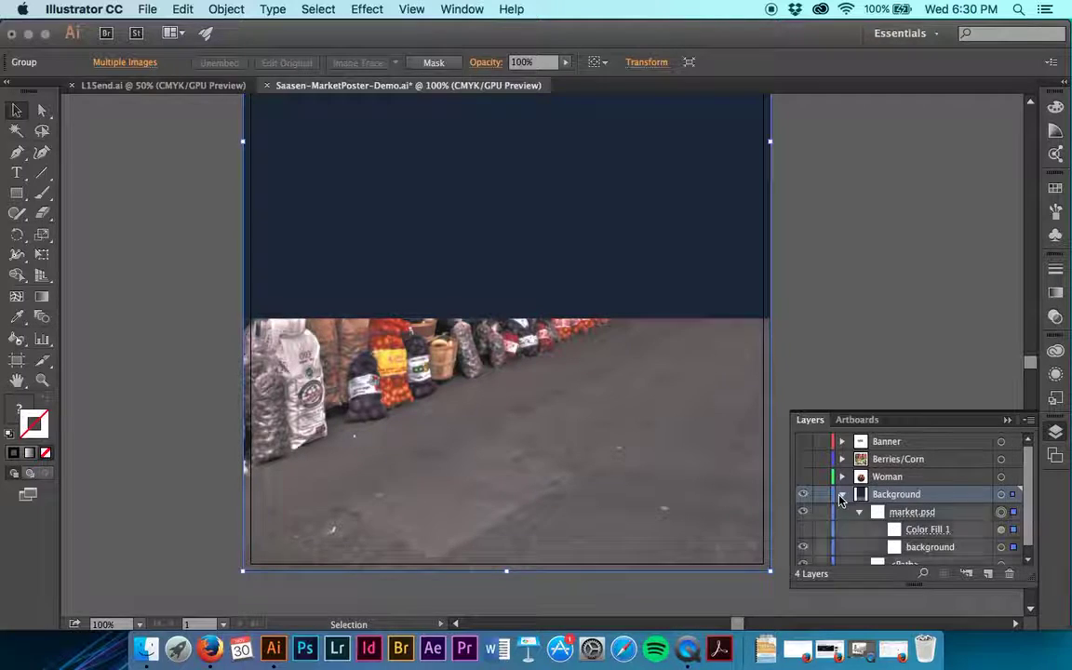
pyautogui.scroll(-1, 874, 527)
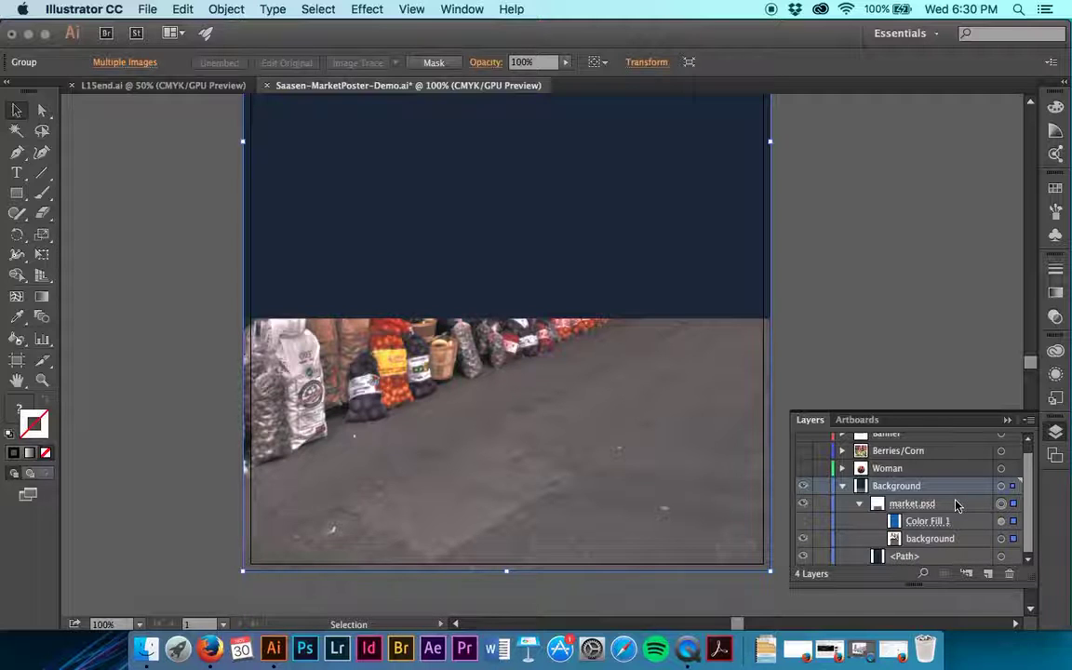
pyautogui.click(866, 504)
pyautogui.click(866, 504)
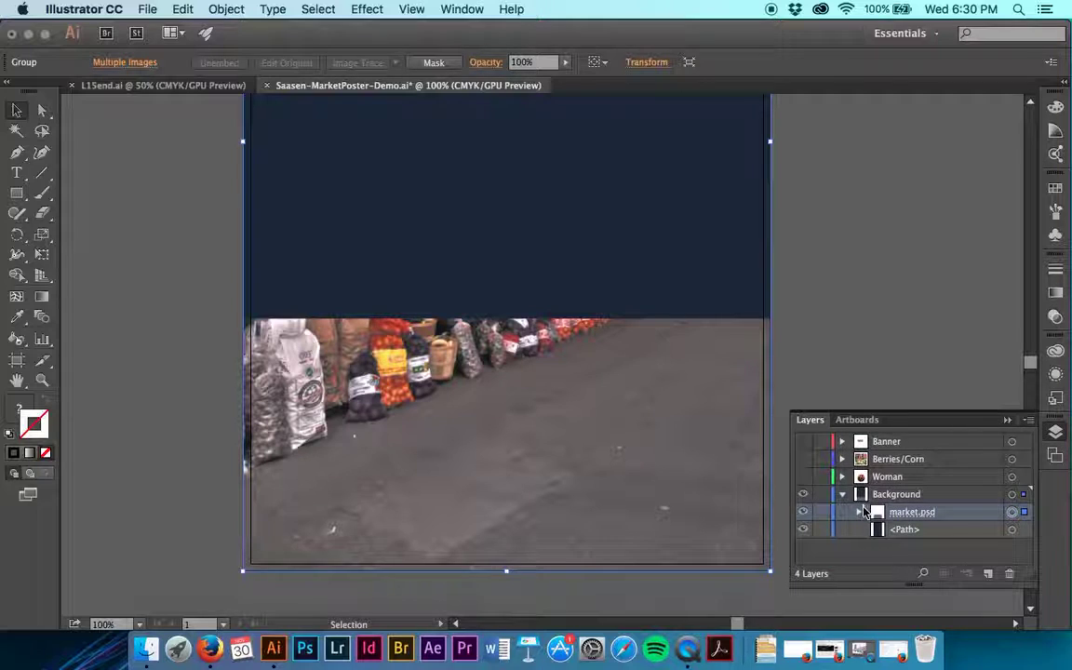
pyautogui.click(860, 512)
pyautogui.click(931, 549)
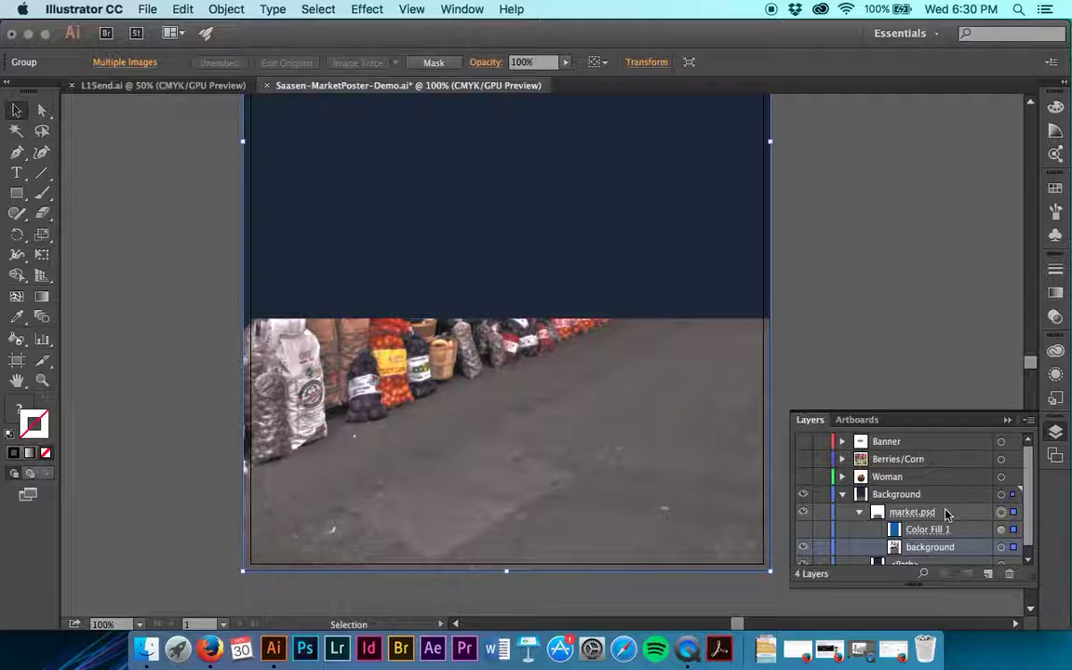
pyautogui.scroll(-1, 919, 550)
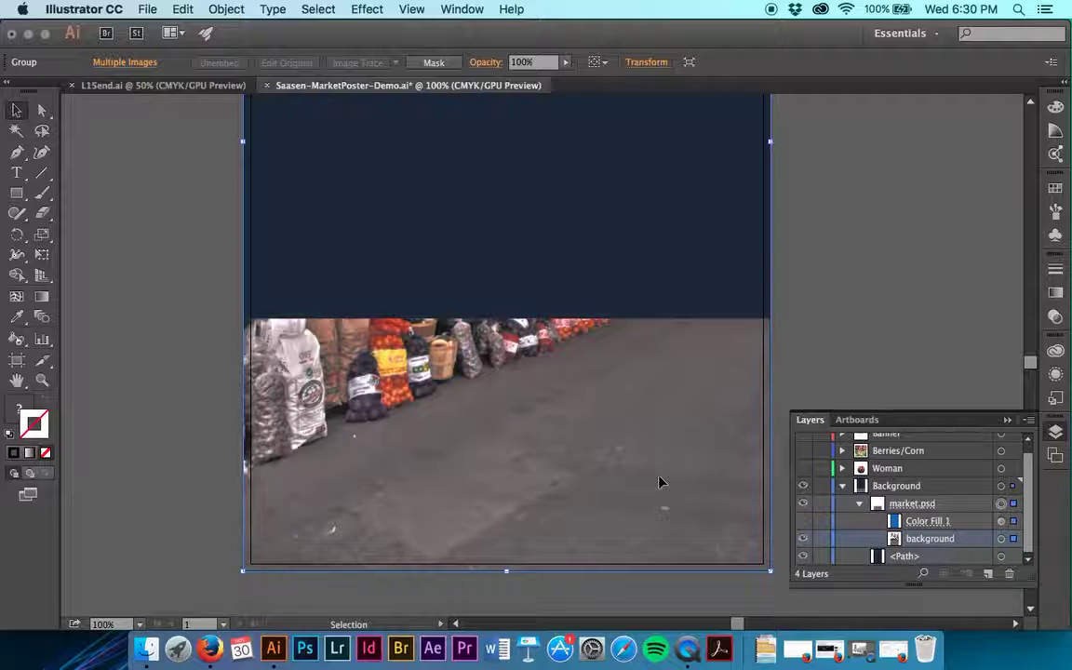
# Step: Reselect the market photo and enter its opacity mask for editing
pyautogui.click(861, 320)
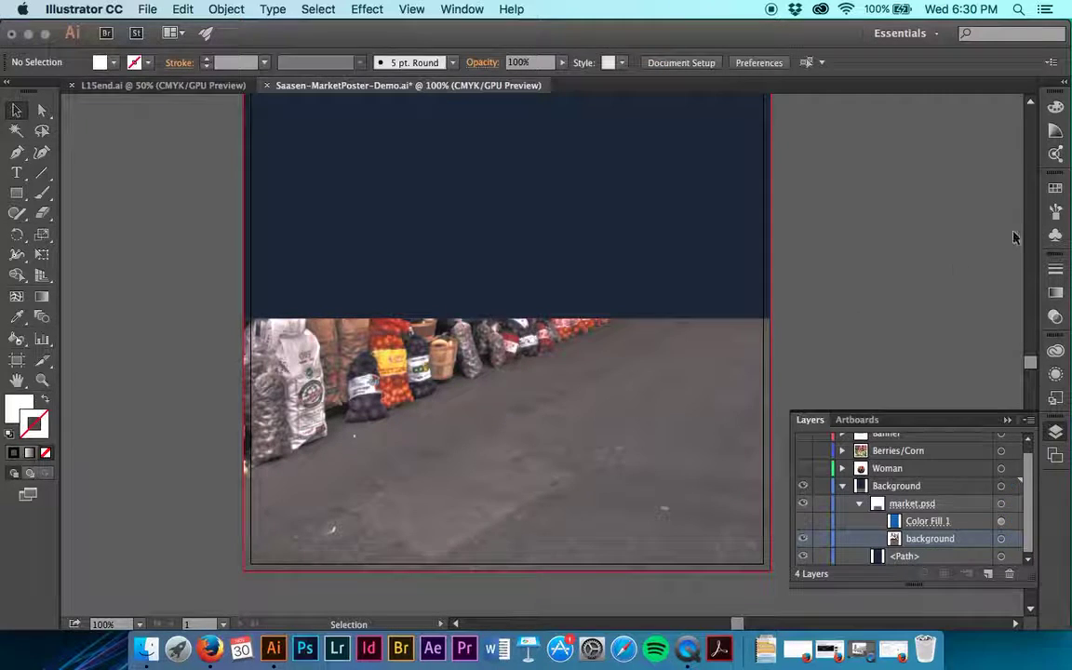
pyautogui.click(1055, 316)
pyautogui.click(755, 363)
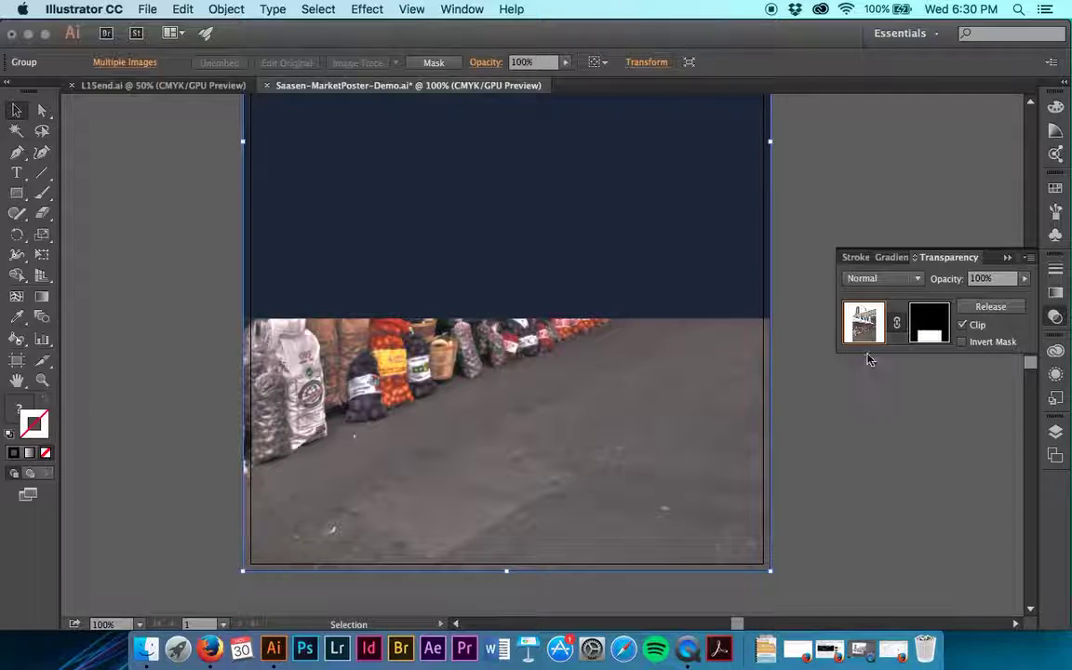
pyautogui.click(928, 323)
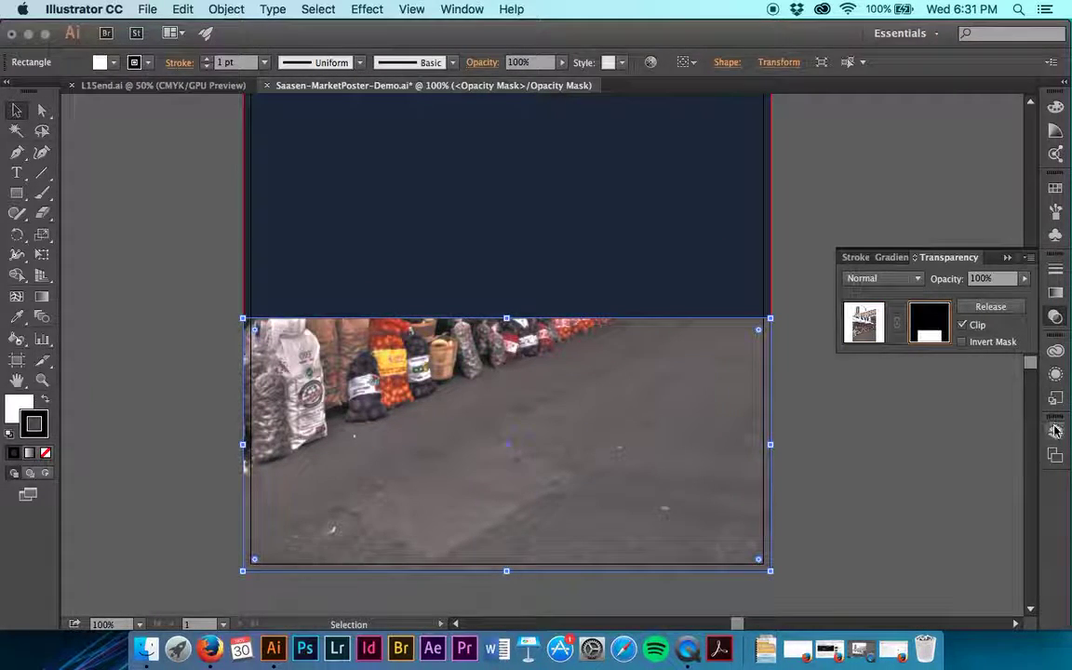
# Step: Expand the opacity mask in the layer structure to examine the rectangle it contains
pyautogui.press('F7')
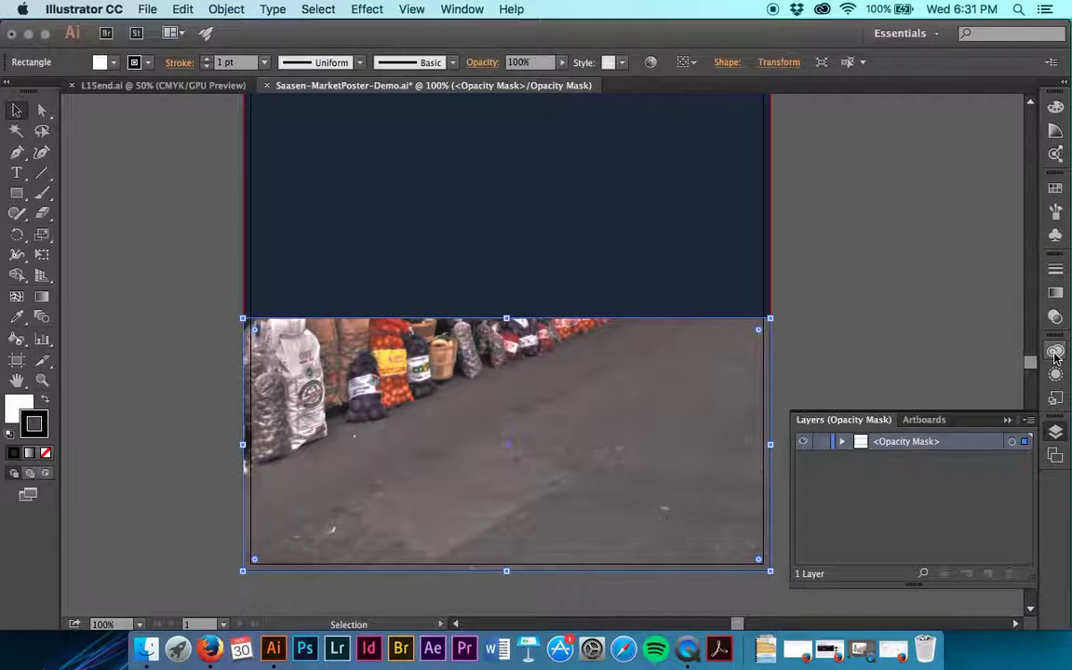
pyautogui.click(1055, 318)
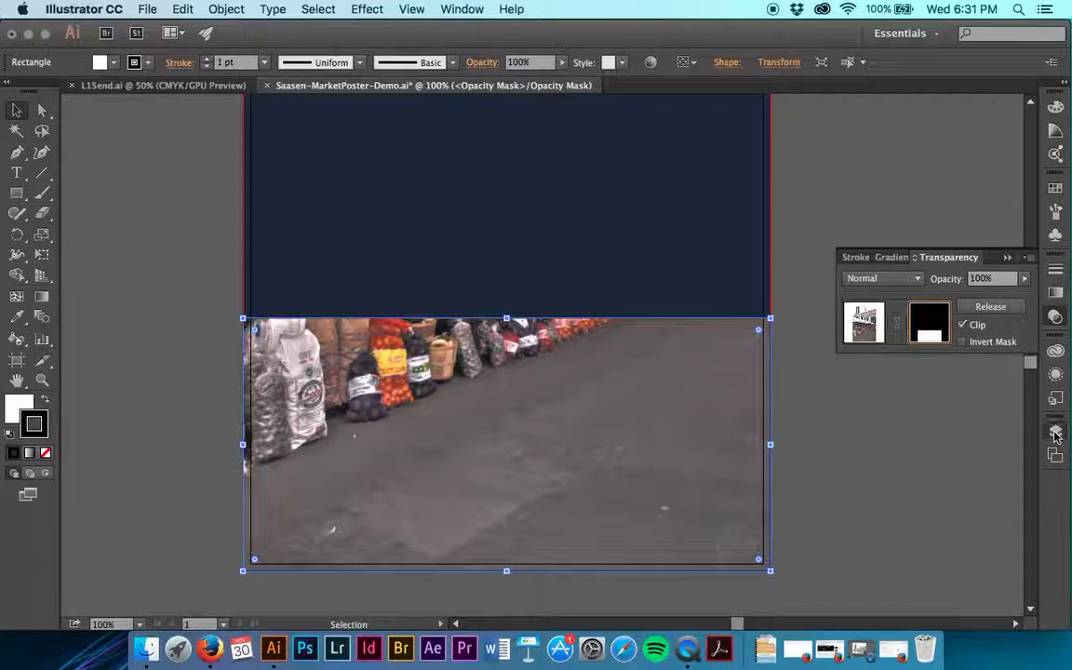
pyautogui.press('F7')
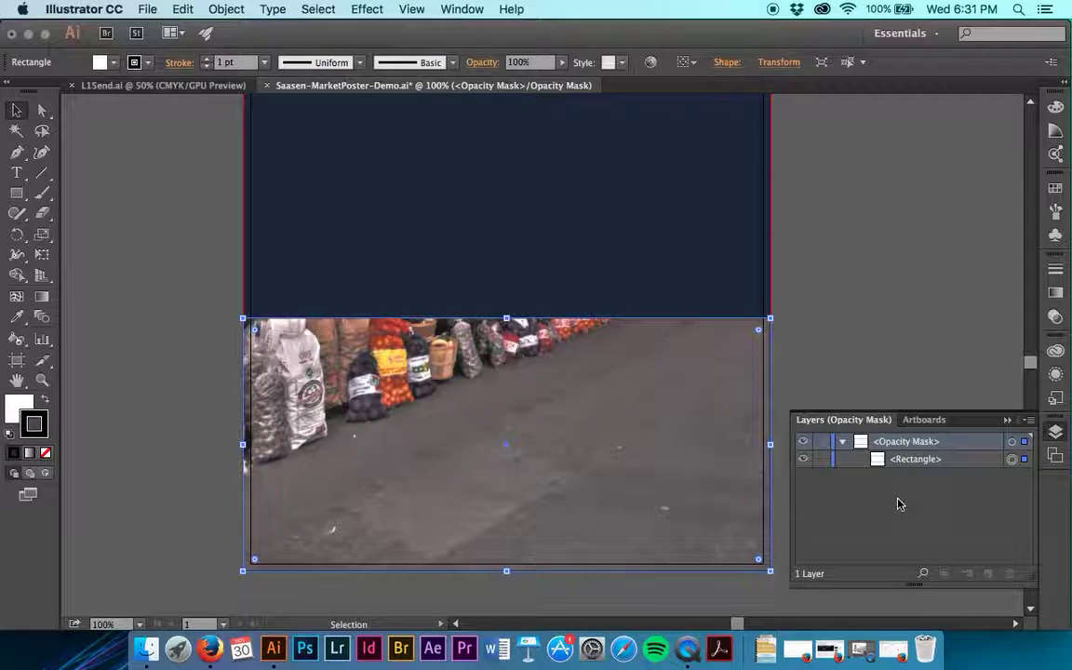
pyautogui.click(1055, 317)
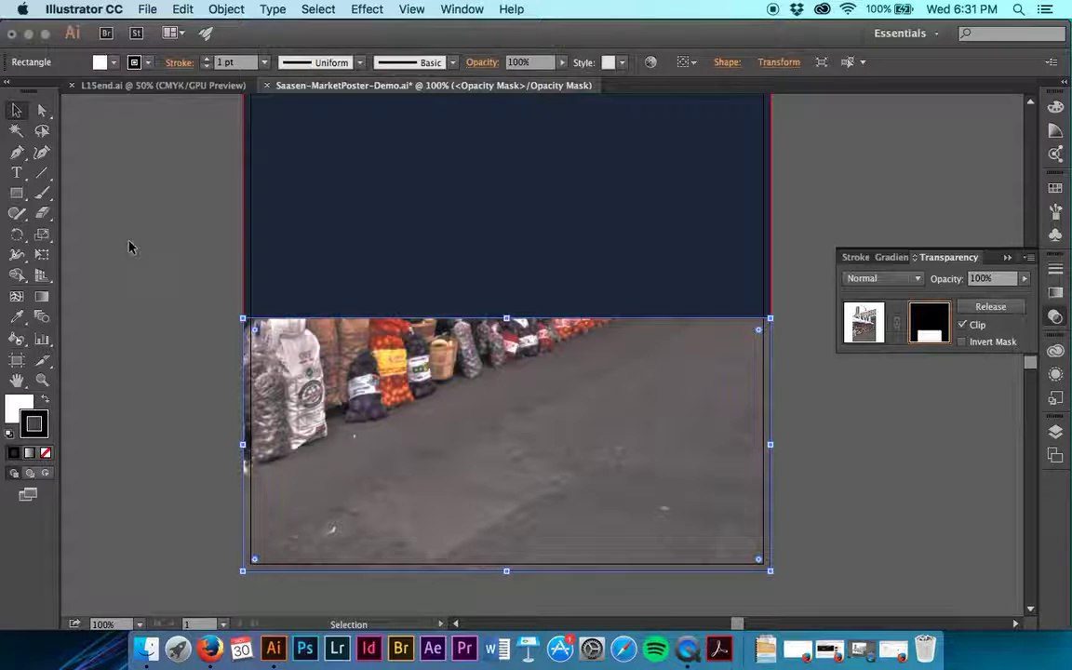
# Step: Fill the opacity mask's rectangle with the white-to-black linear gradient, ready for adjustment with the Gradient tool
pyautogui.click(41, 297)
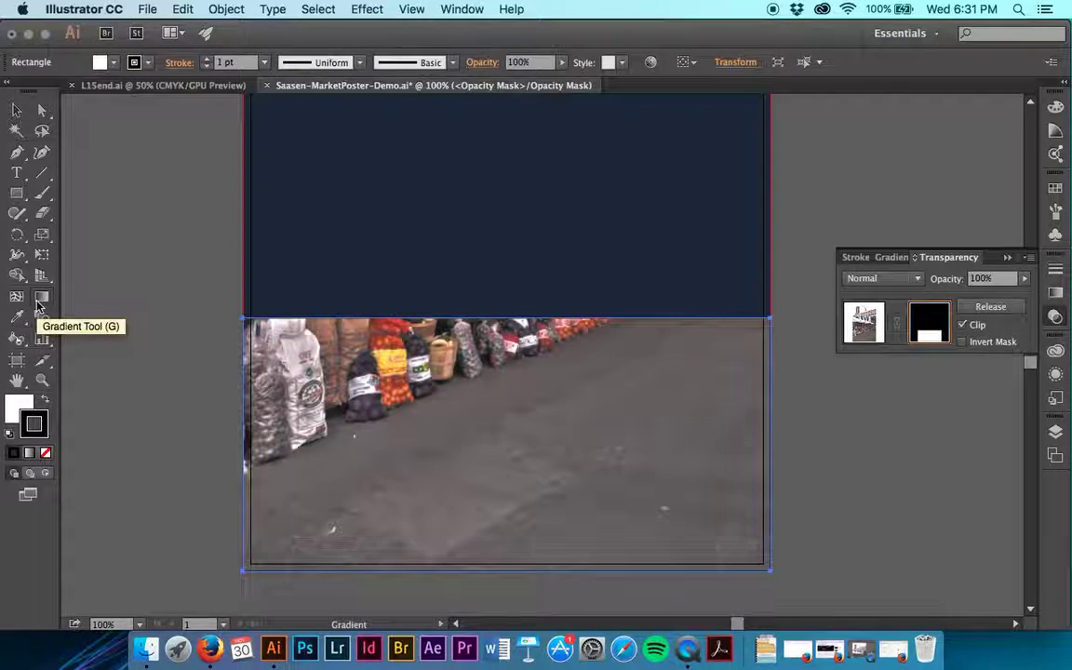
pyautogui.click(114, 63)
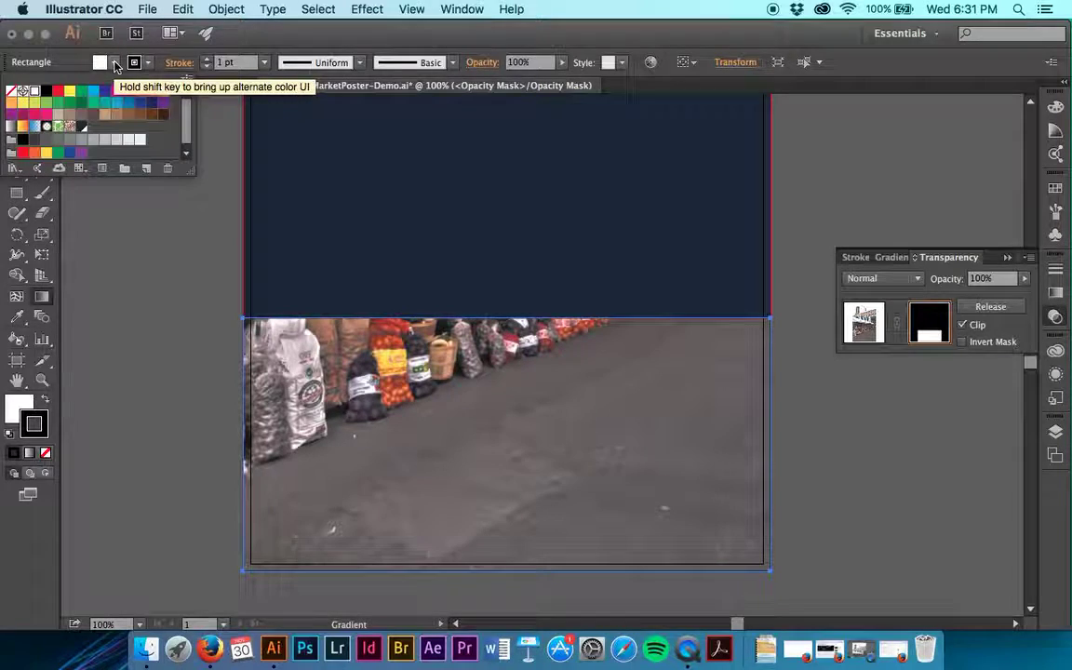
pyautogui.click(11, 127)
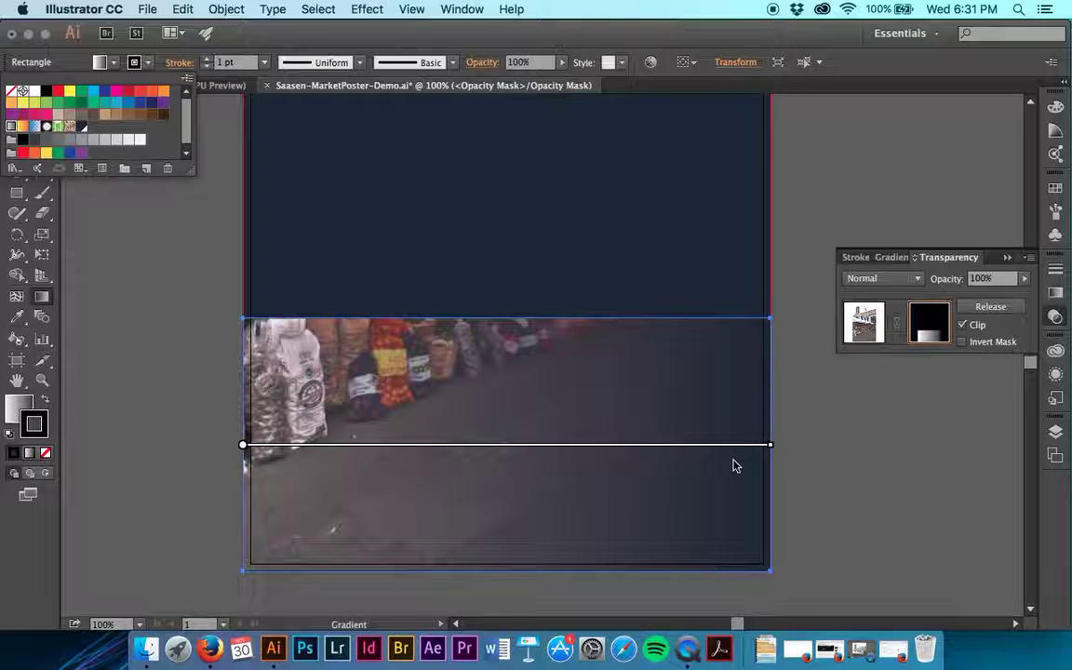
# Step: Hide the gradient annotator on the mask rectangle
pyautogui.click(421, 11)
pyautogui.click(422, 11)
pyautogui.click(411, 9)
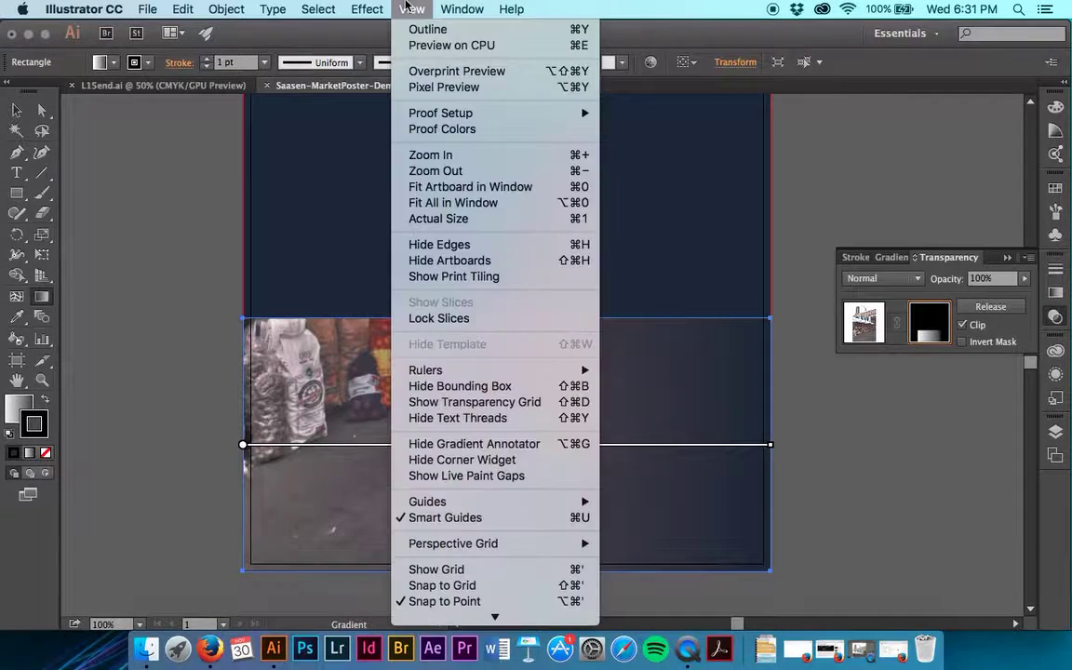
pyautogui.moveTo(482, 502)
pyautogui.click(490, 445)
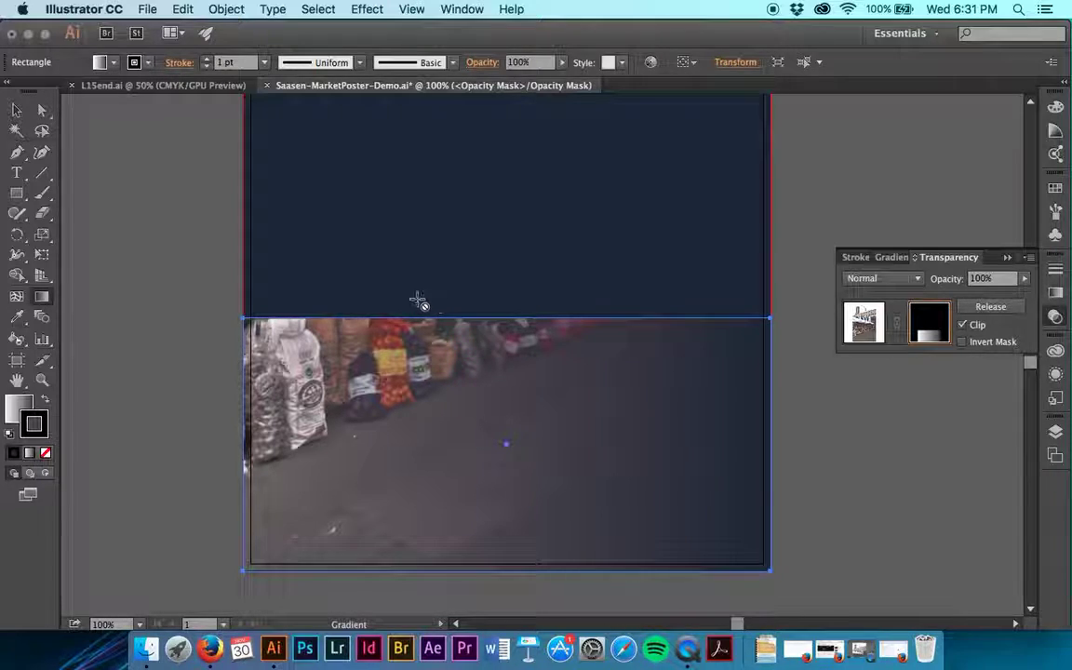
# Step: Redraw the mask rectangle's gradient fill vertically, from the rectangle's centre straight up to its upper edge
pyautogui.click(19, 406)
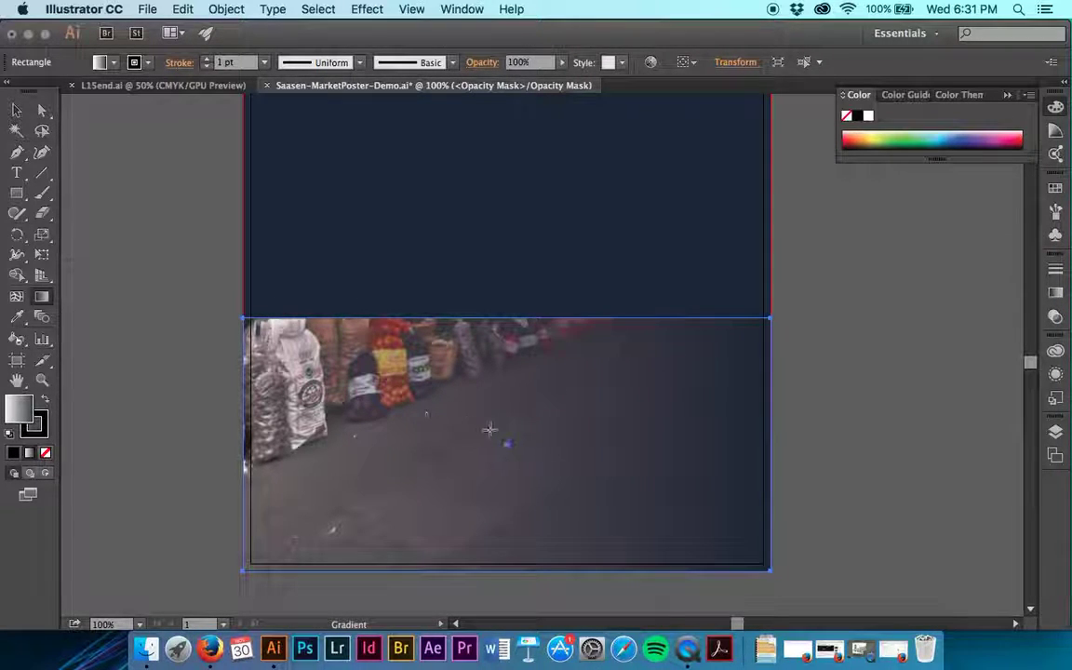
pyautogui.moveTo(506, 443); pyautogui.dragTo(508, 304)
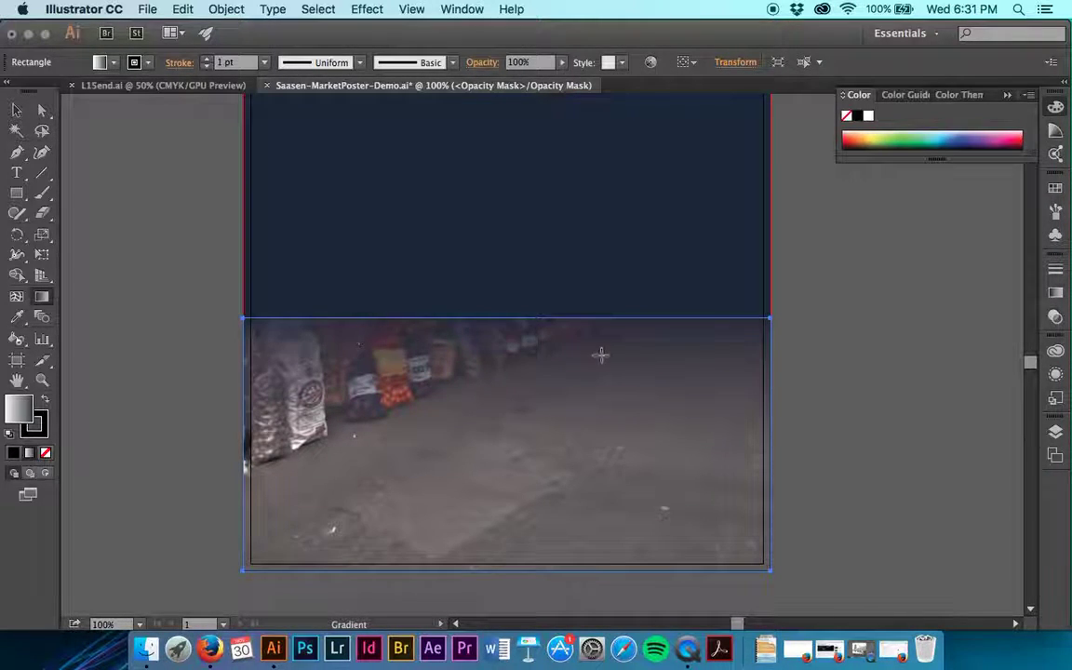
pyautogui.moveTo(504, 535); pyautogui.dragTo(505, 325)
pyautogui.moveTo(507, 453); pyautogui.dragTo(507, 305)
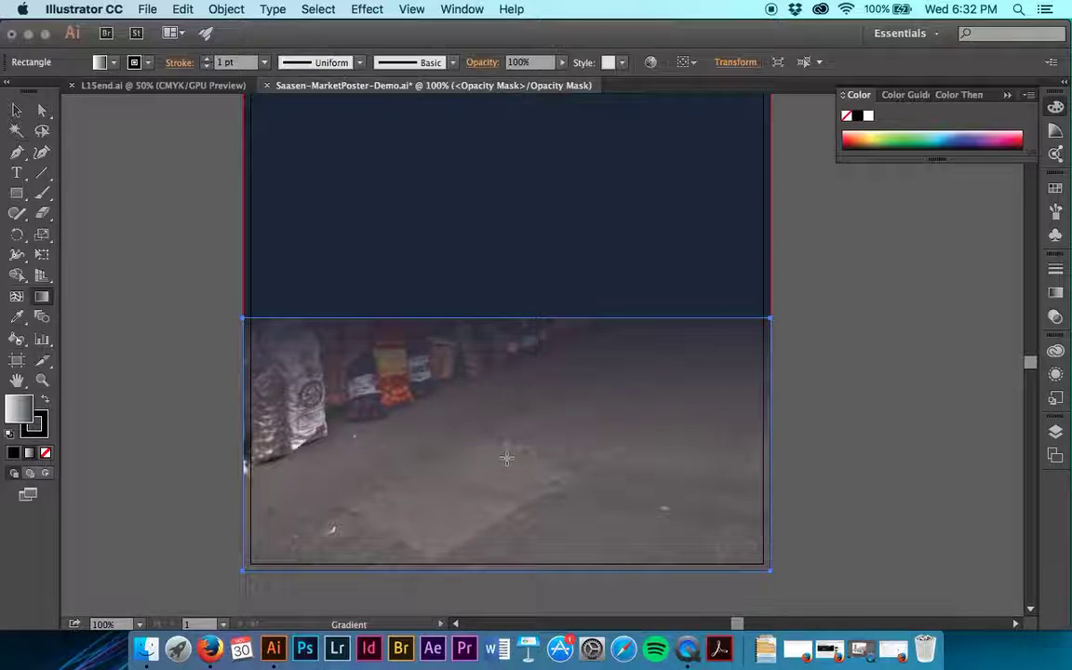
pyautogui.moveTo(505, 443); pyautogui.dragTo(506, 319)
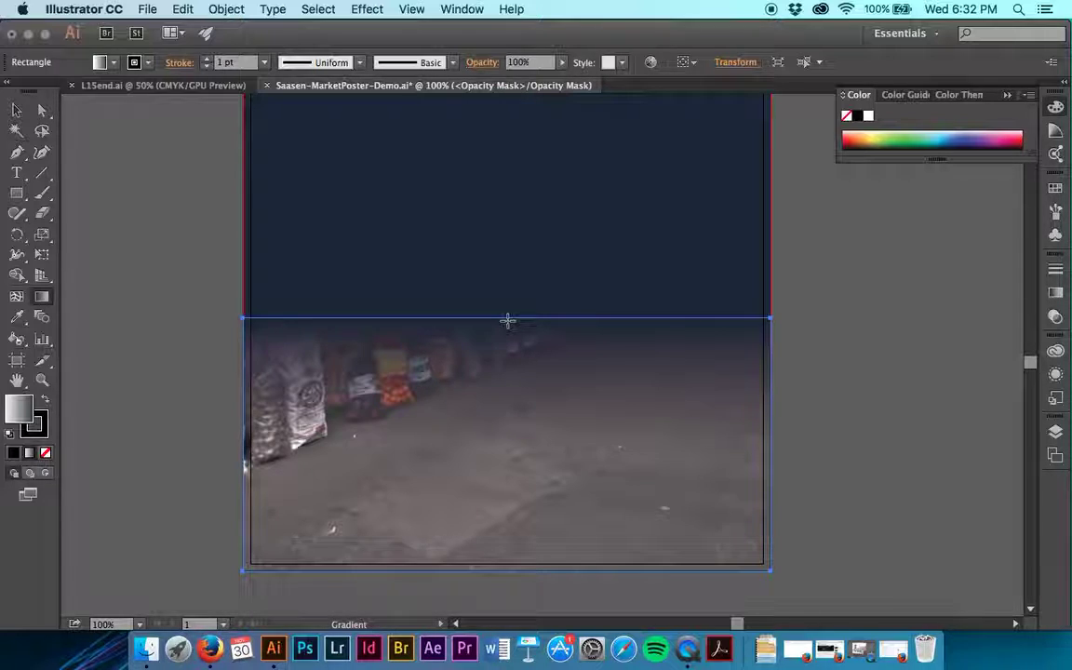
# Step: Show the gradient annotator on the mask rectangle again
pyautogui.click(1055, 316)
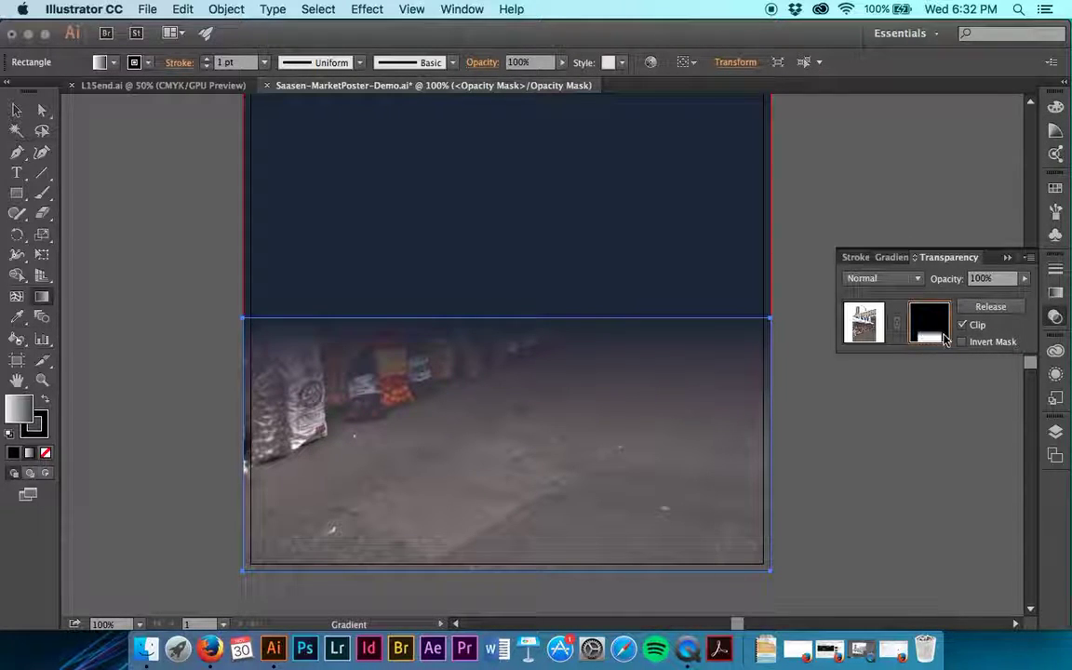
pyautogui.click(451, 11)
pyautogui.moveTo(411, 9)
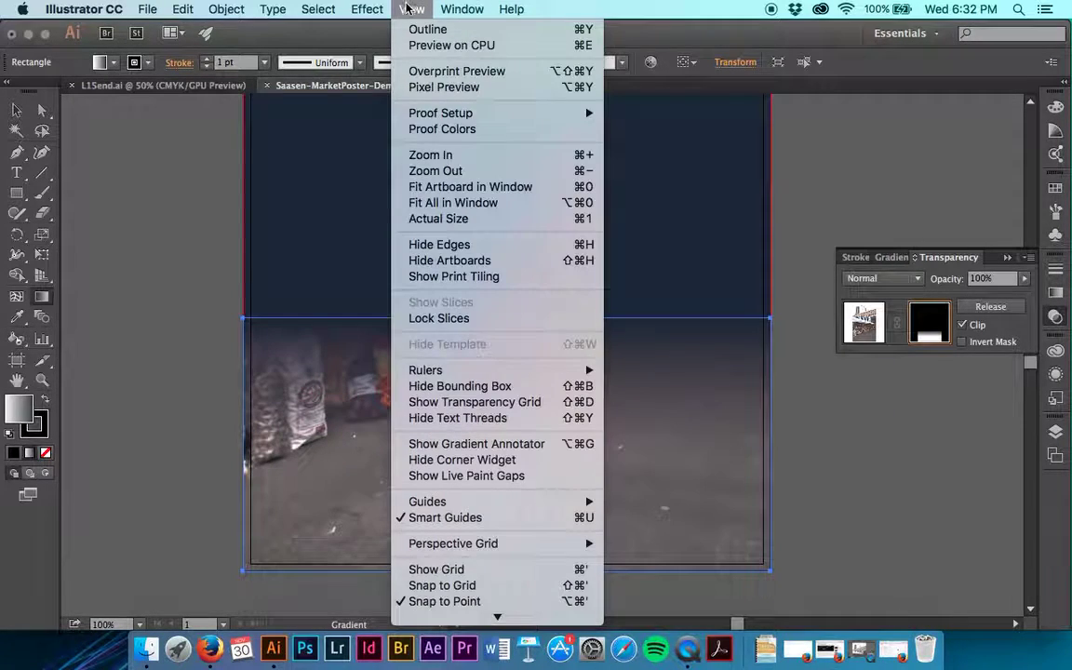
pyautogui.click(447, 444)
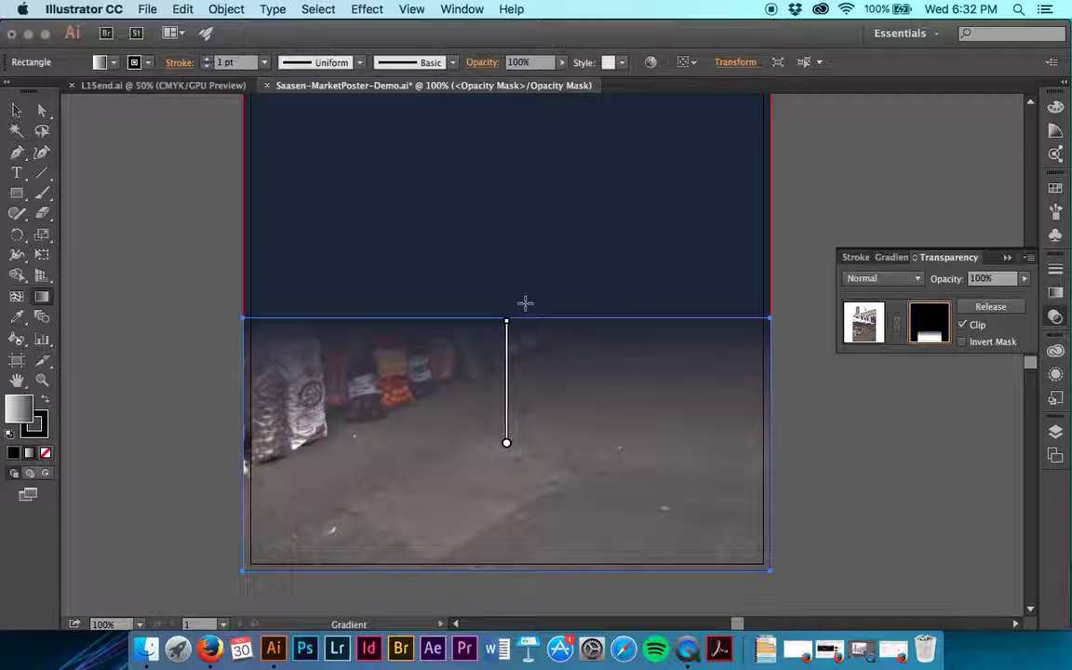
# Step: Leave opacity mask editing, return to the market photo artwork, and deselect the photo
pyautogui.click(927, 333)
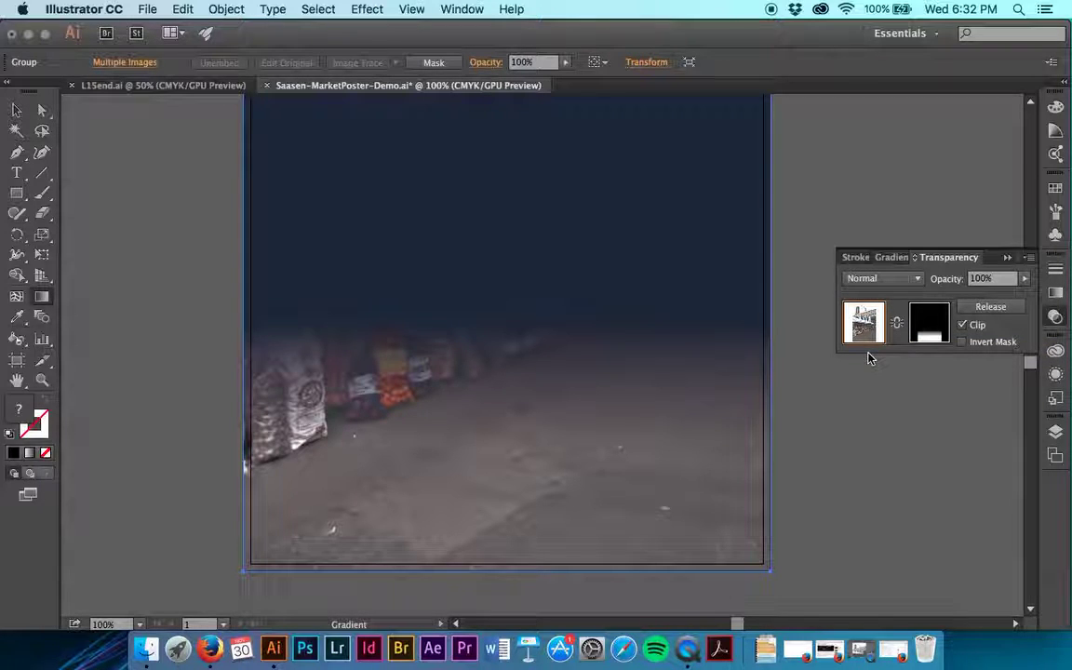
pyautogui.click(16, 109)
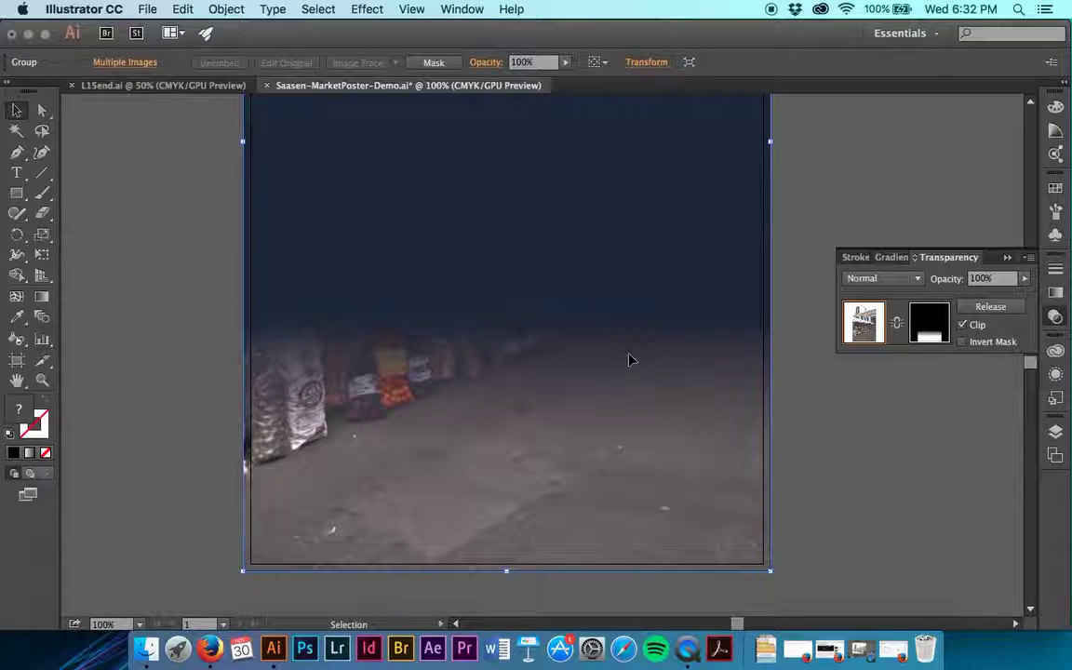
pyautogui.keyDown('shift'); pyautogui.click(567, 319); pyautogui.keyUp('shift')
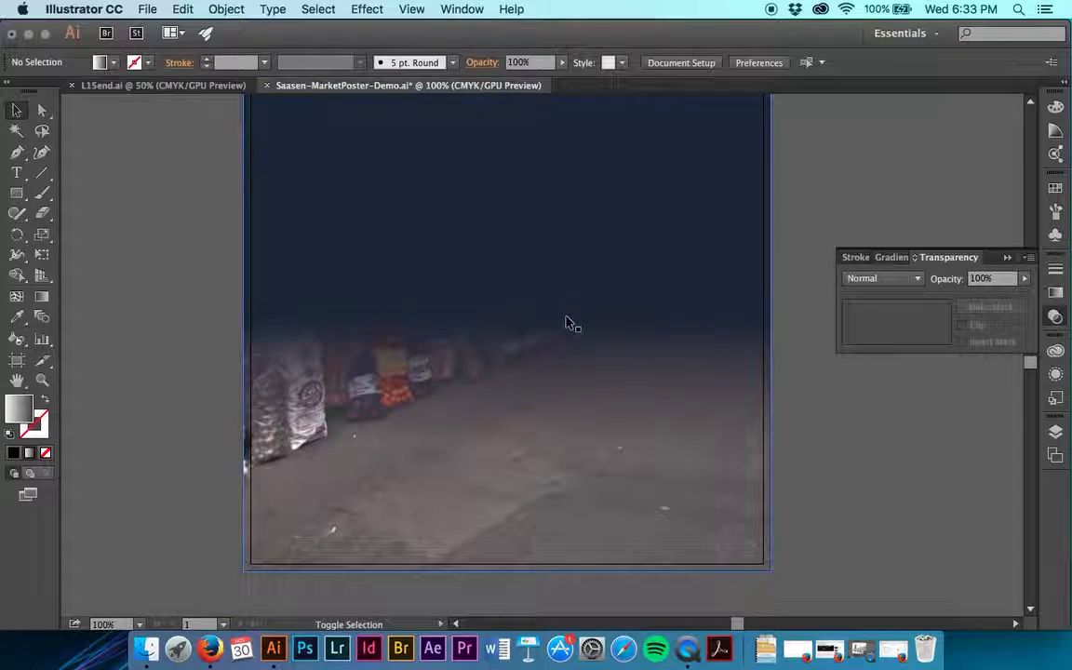
pyautogui.click(535, 370)
pyautogui.keyDown('shift'); pyautogui.click(534, 460); pyautogui.keyUp('shift')
pyautogui.click(526, 428)
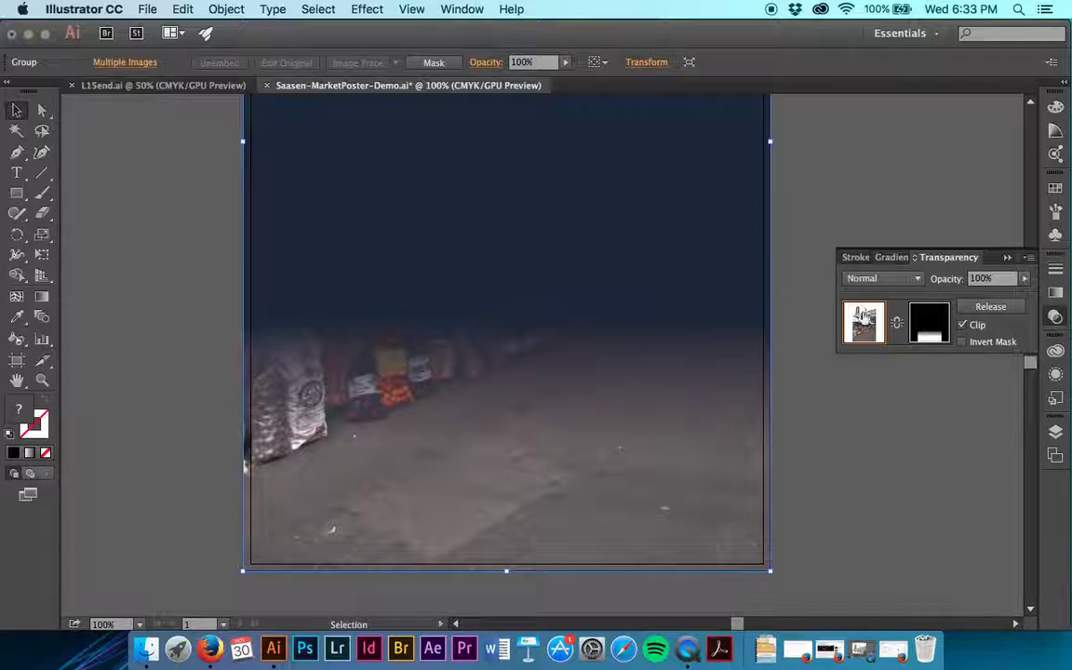
pyautogui.keyDown('shift'); pyautogui.click(609, 487); pyautogui.keyUp('shift')
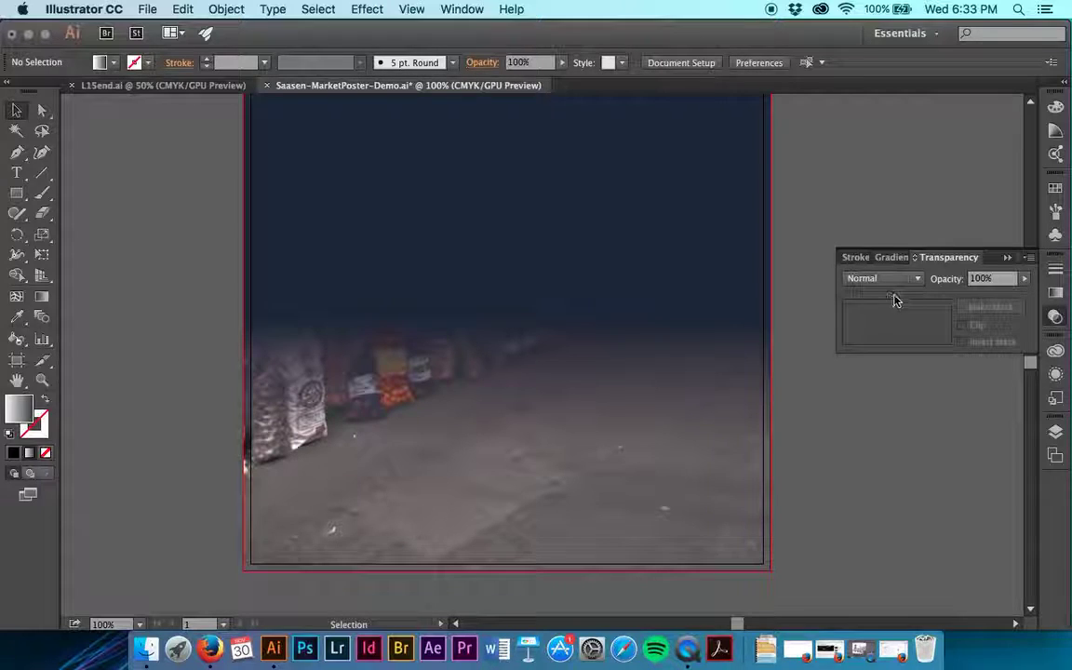
# Step: Unlink the market photo from its opacity mask and move only the photo down until the produce stands fill the faded area
pyautogui.click(696, 359)
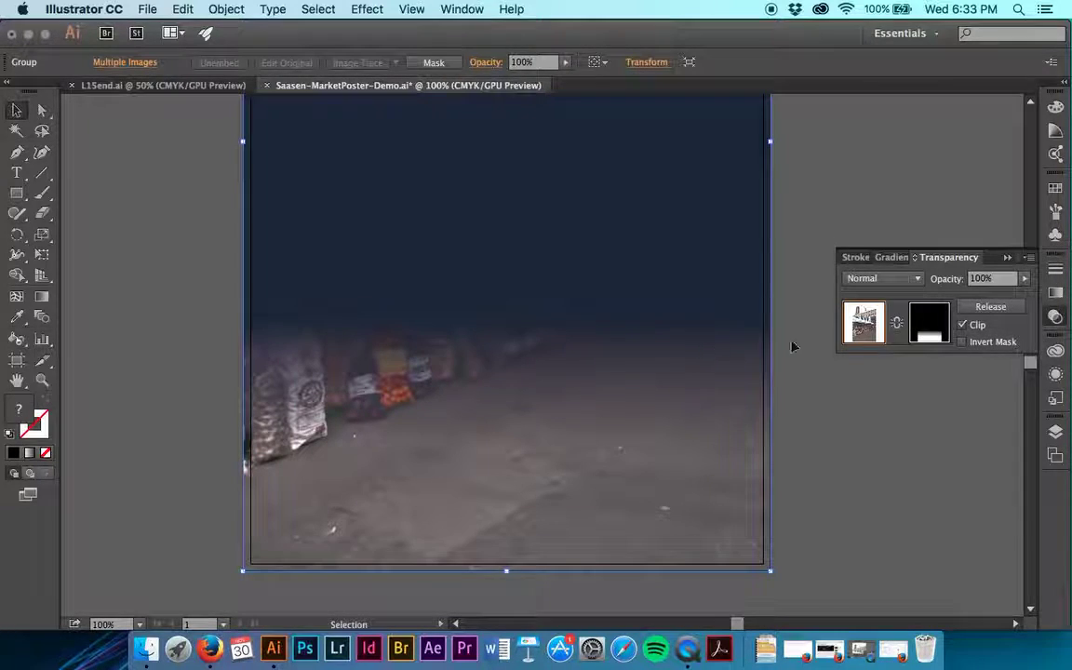
pyautogui.click(899, 324)
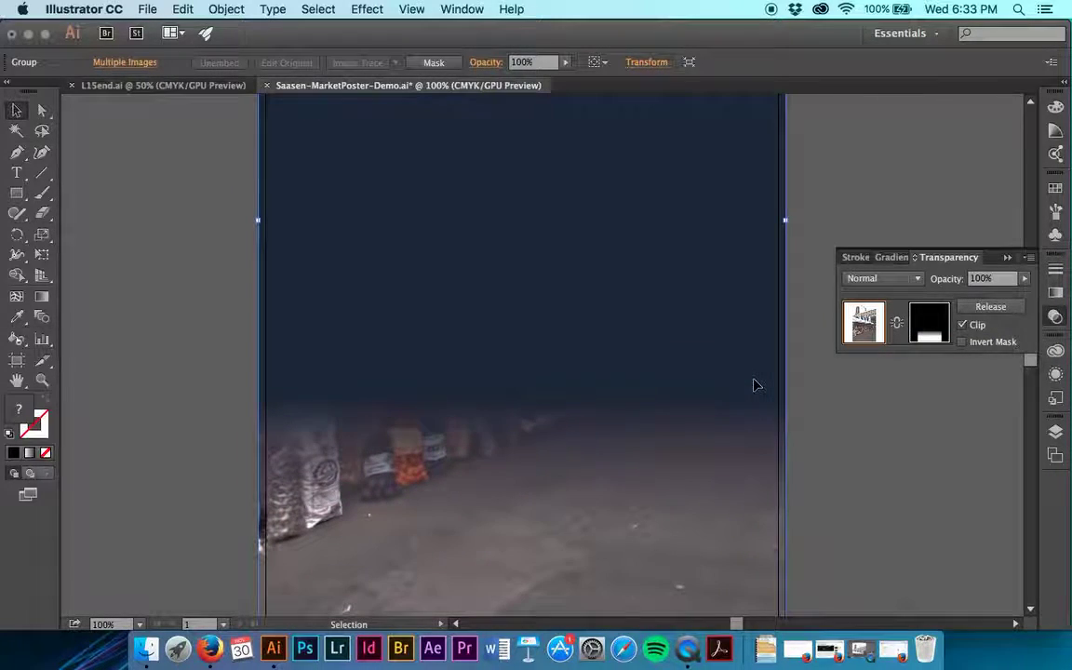
pyautogui.press('super+minus')
pyautogui.press('super+minus')
pyautogui.press('super+minus')
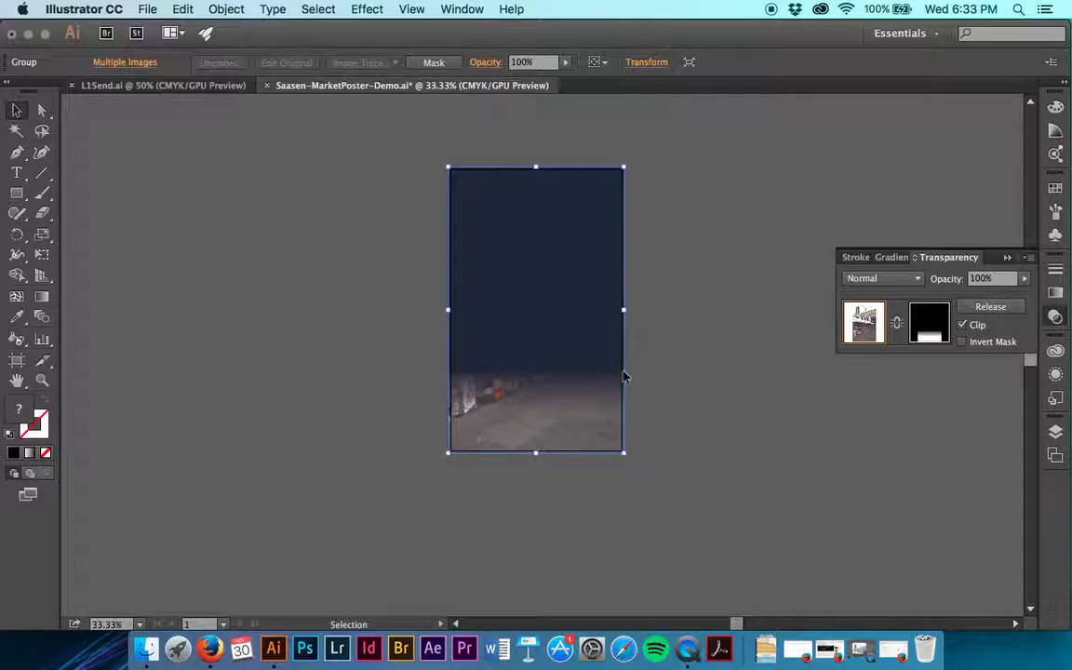
pyautogui.keyDown('shift'); pyautogui.click(538, 393); pyautogui.keyUp('shift')
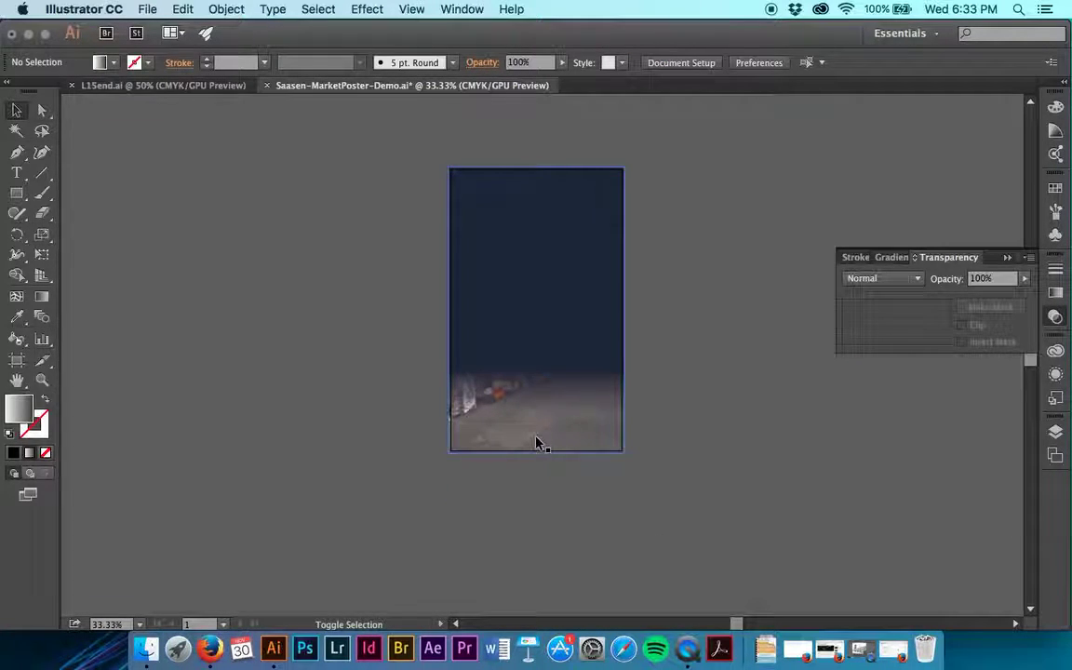
pyautogui.click(534, 407)
pyautogui.moveTo(533, 400); pyautogui.dragTo(533, 486)
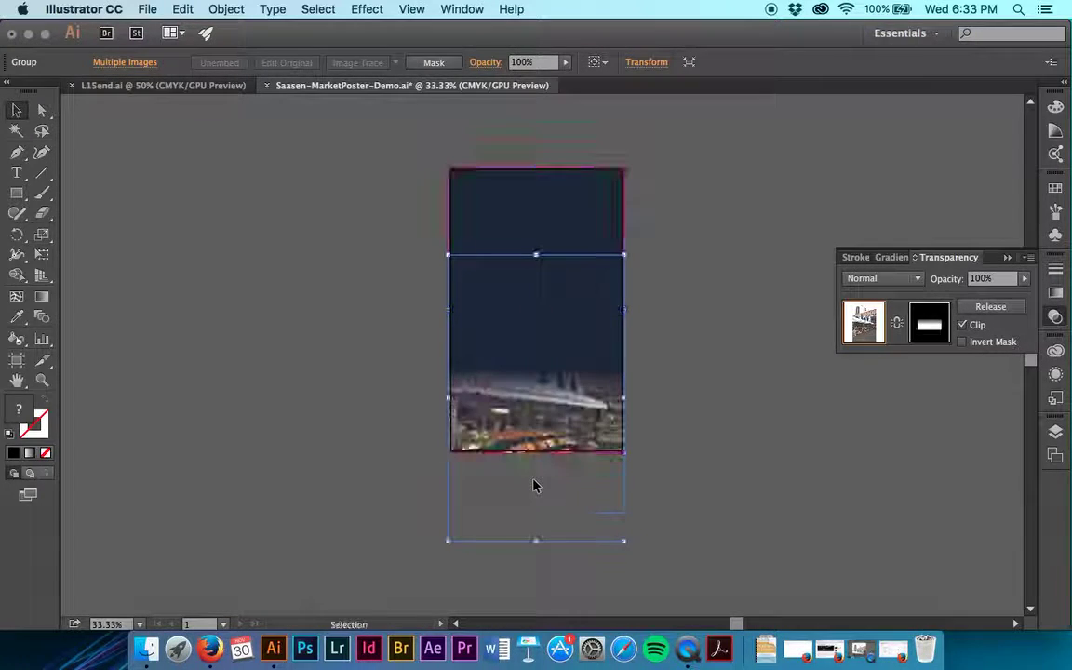
pyautogui.moveTo(537, 404)
pyautogui.mouseDown()
pyautogui.moveTo(537, 363)
pyautogui.moveTo(537, 418)
pyautogui.mouseUp()
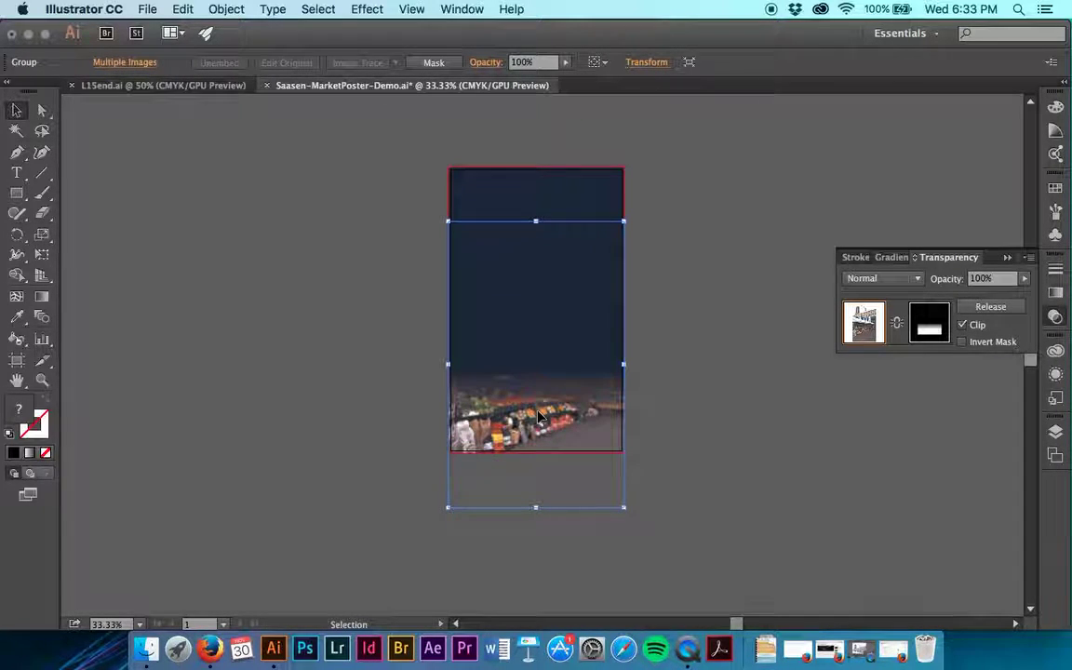
# Step: Check the repositioned photo at 100% zoom with nothing selected, and save the poster file
pyautogui.press('super+equal')
pyautogui.press('super+equal')
pyautogui.press('super+equal')
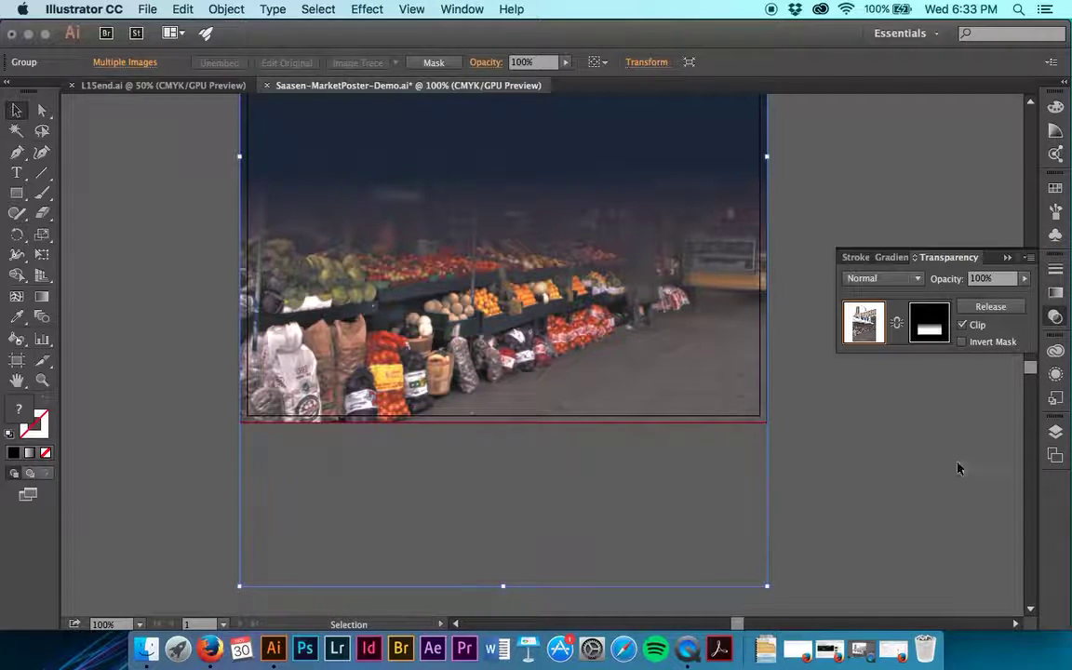
pyautogui.press('super+shift+a')
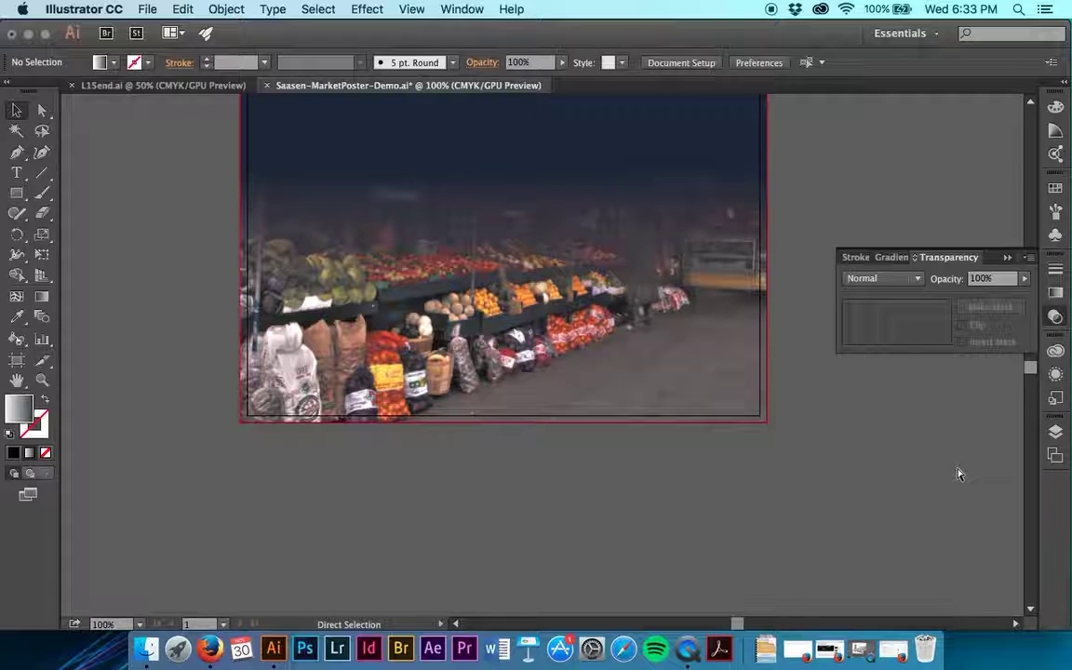
pyautogui.press('super+s')
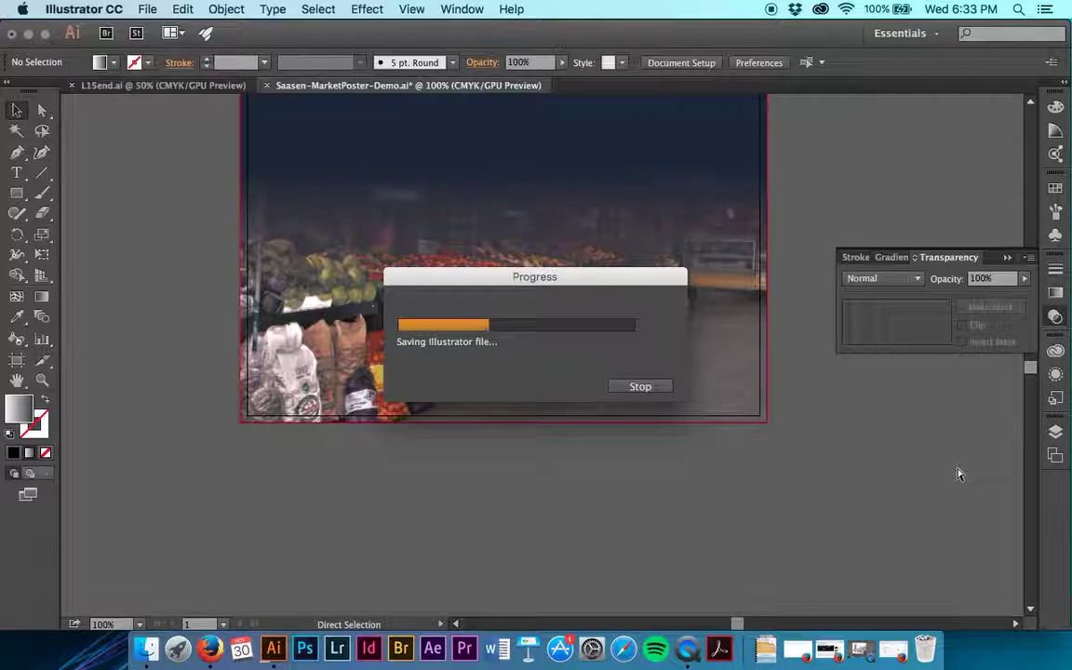